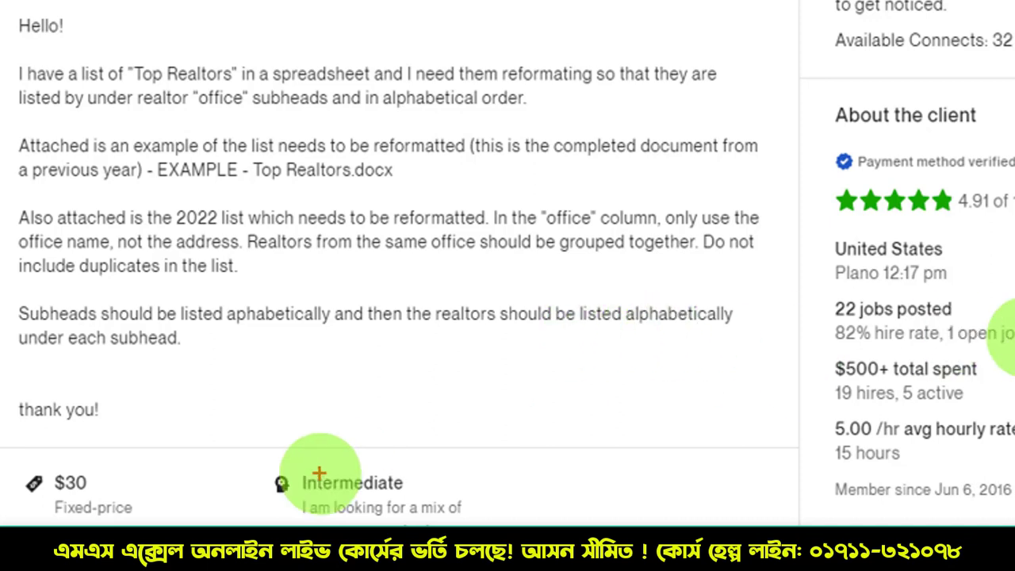
Step: Annotate the $30 budget, job description, list requirement and client info, then clear the marks
drag(13, 447, 183, 523)
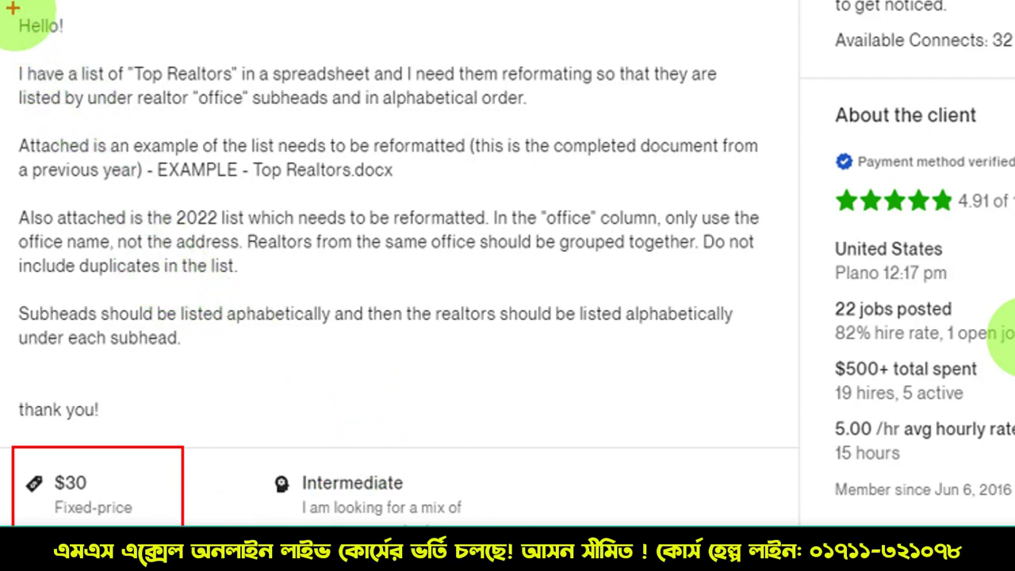
drag(12, 8, 769, 407)
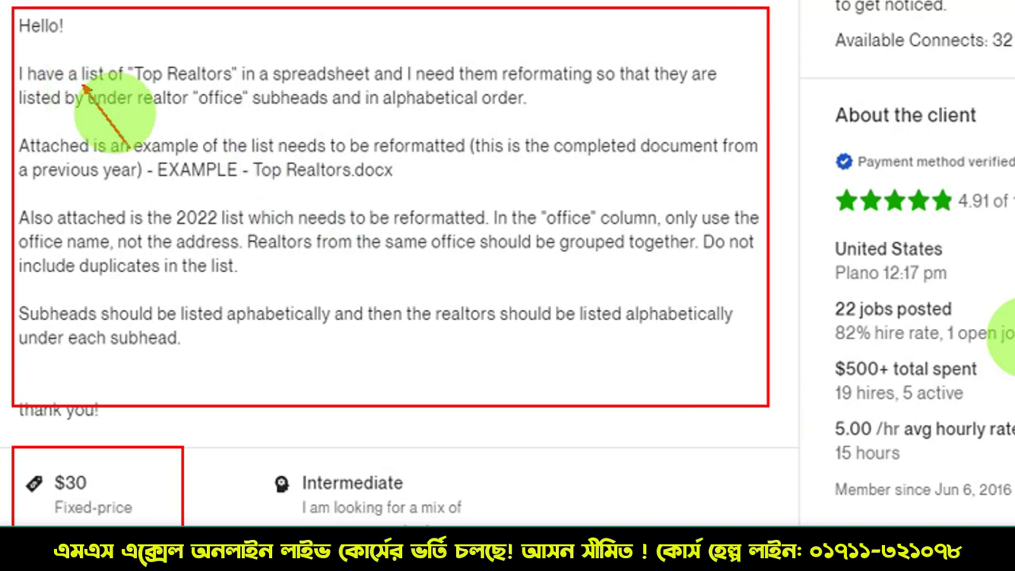
drag(83, 83, 212, 274)
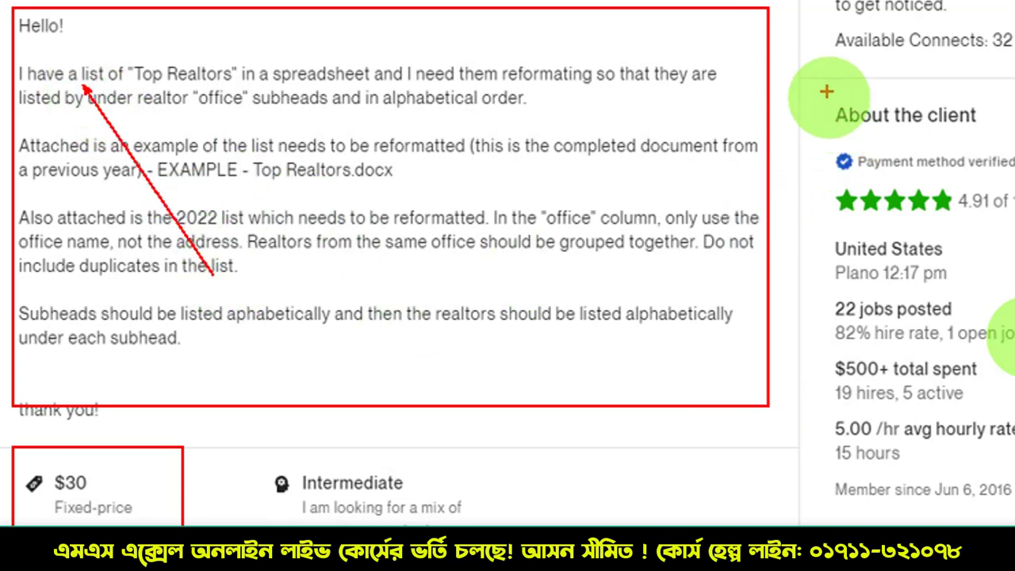
drag(826, 77, 1012, 225)
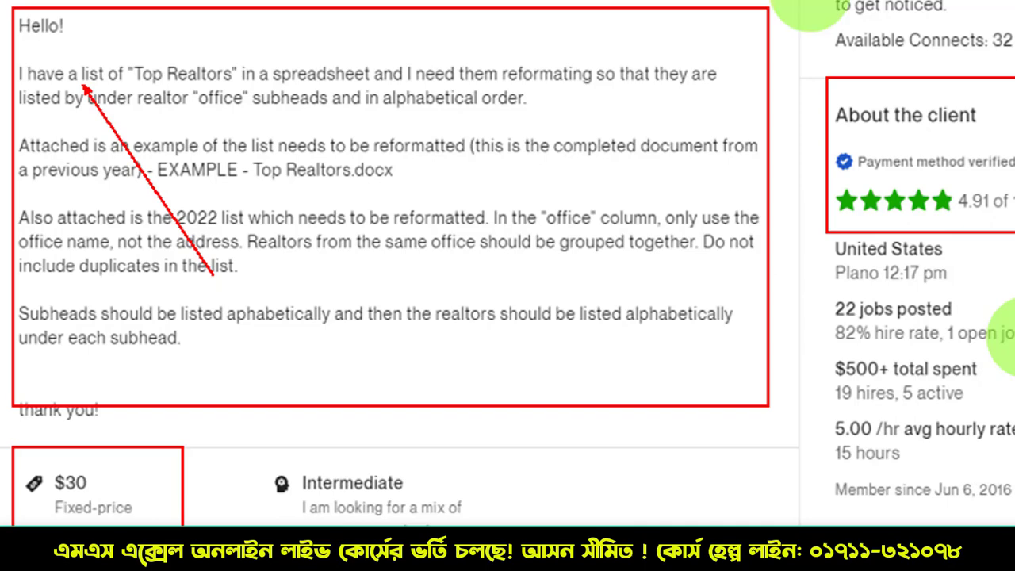
key(Escape)
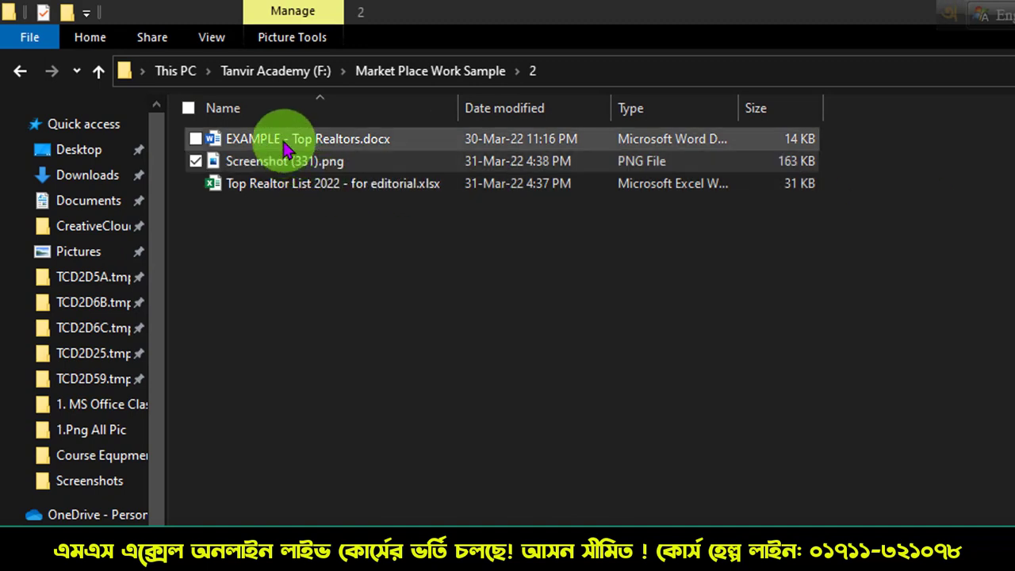
Step: Check the 2022 workbook's Agent and Office columns, then open EXAMPLE - Top Realtors.docx
click(270, 185)
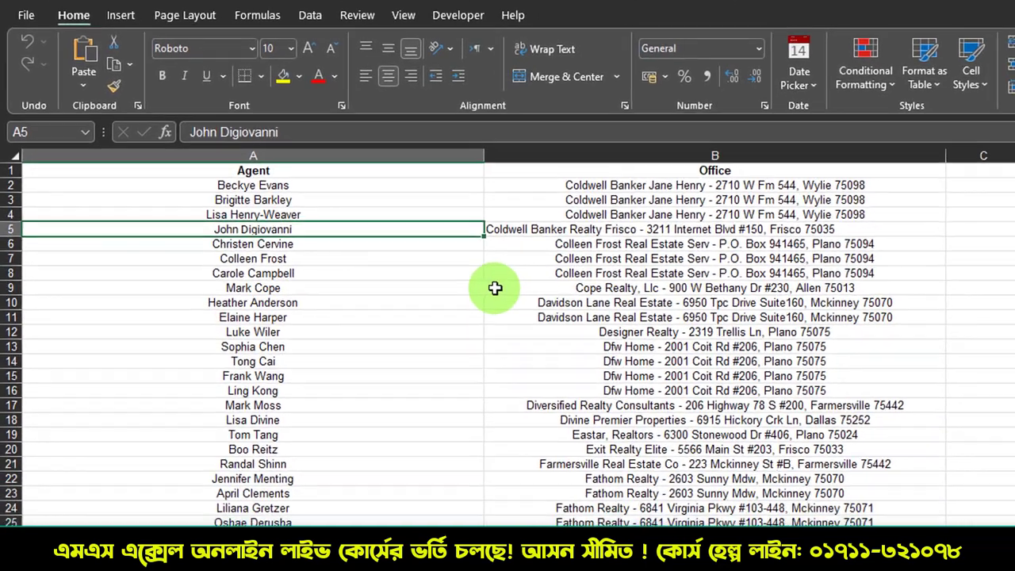
click(730, 330)
click(416, 171)
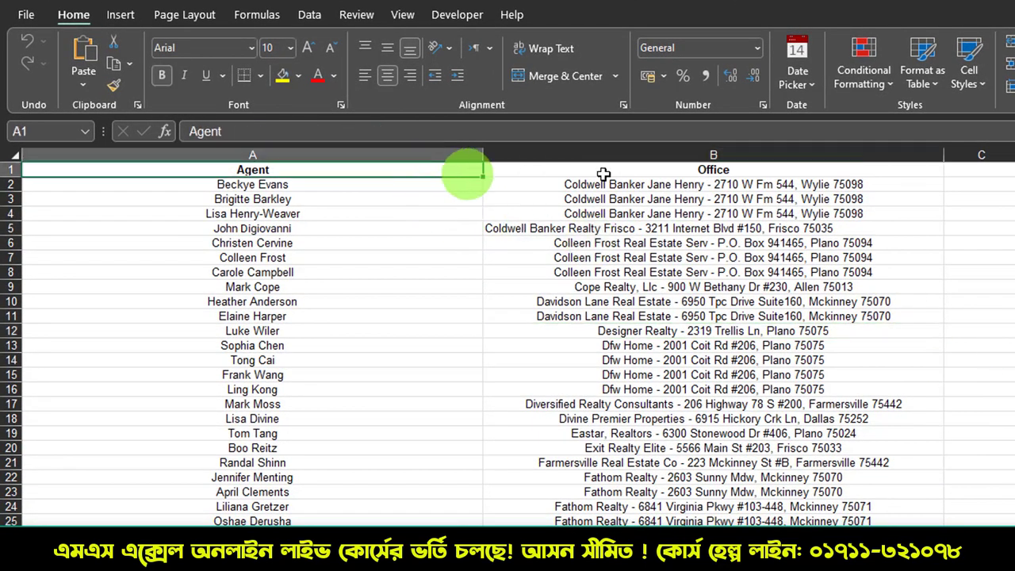
click(702, 173)
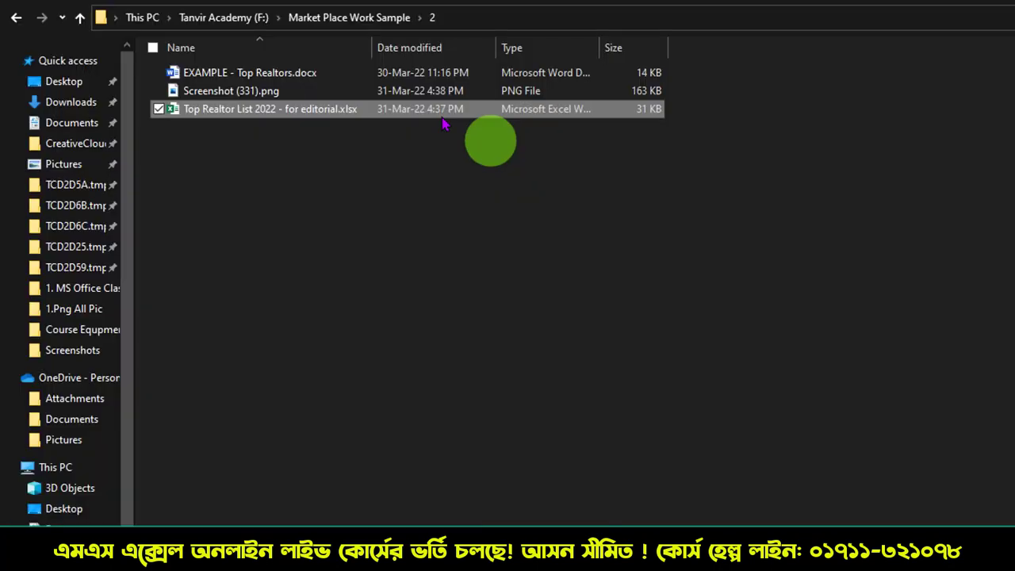
double_click(332, 79)
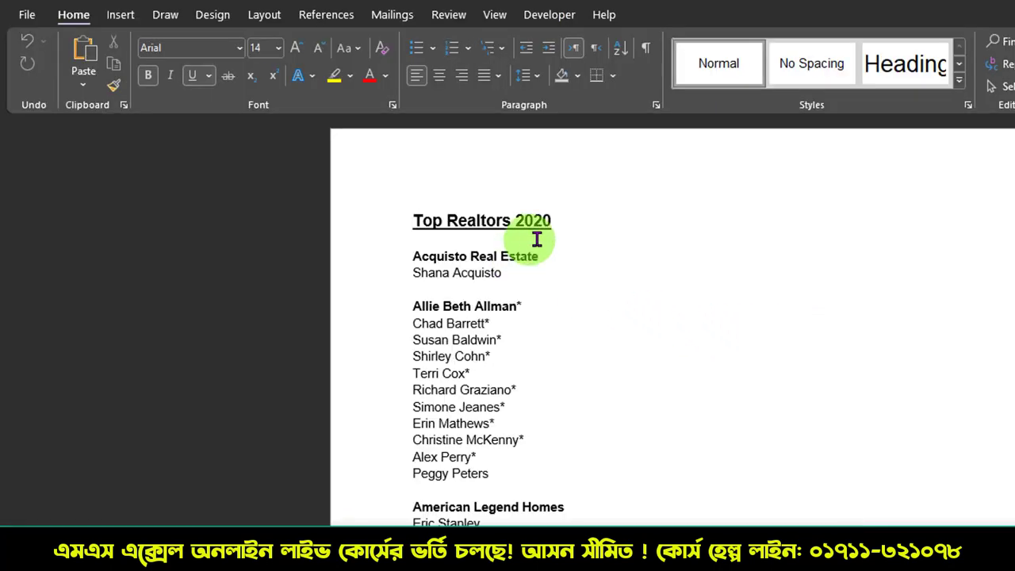
Step: Highlight 2020 in the example title, then return to Excel and inspect cells A2 and B2
double_click(528, 221)
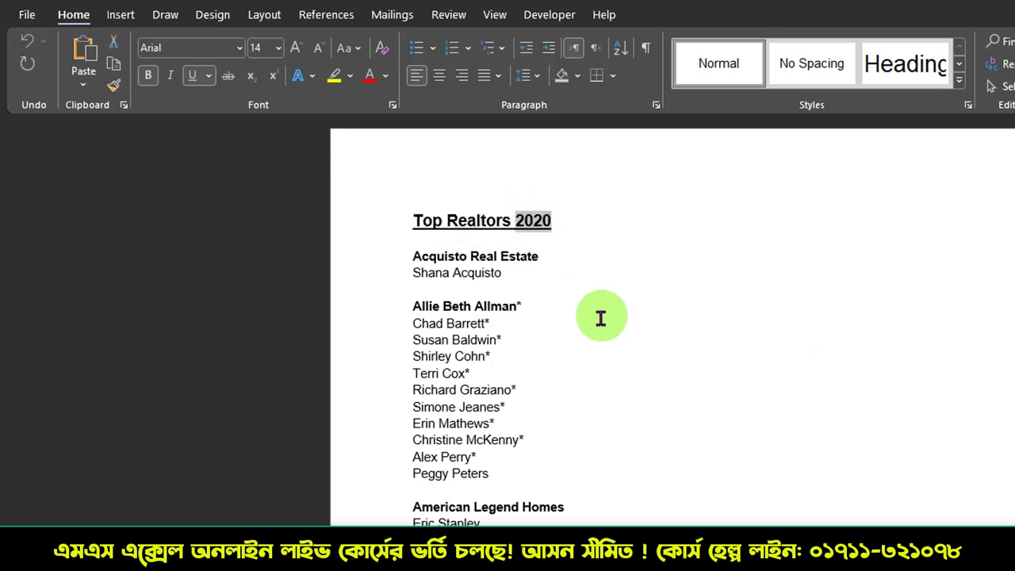
click(553, 220)
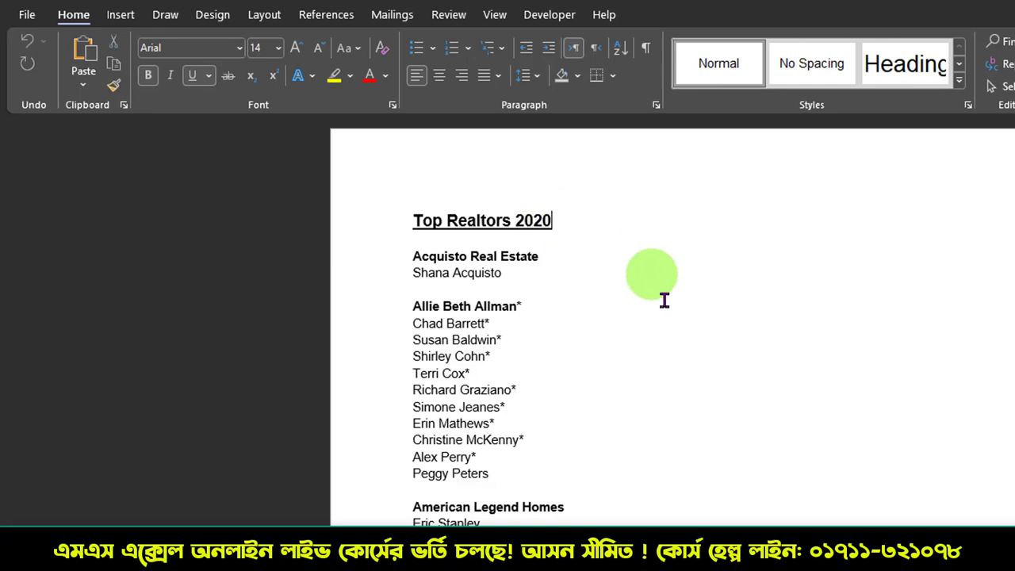
key(alt+Tab)
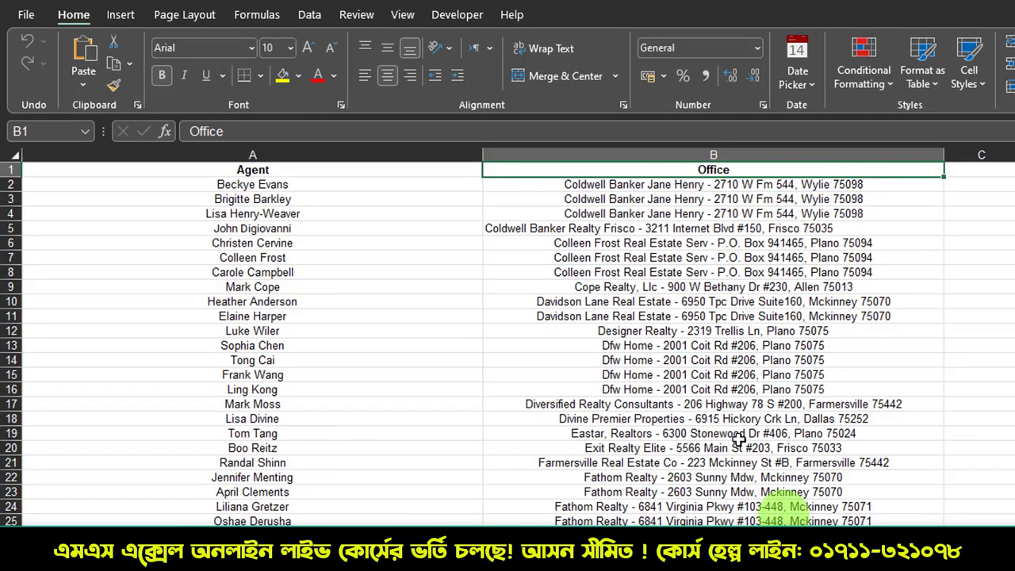
click(646, 301)
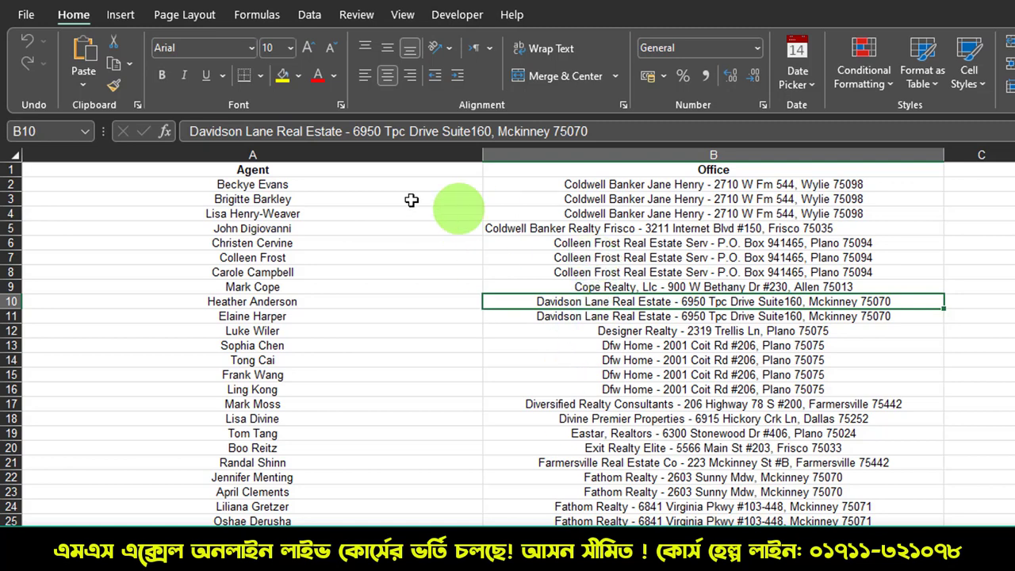
click(304, 183)
key(Right)
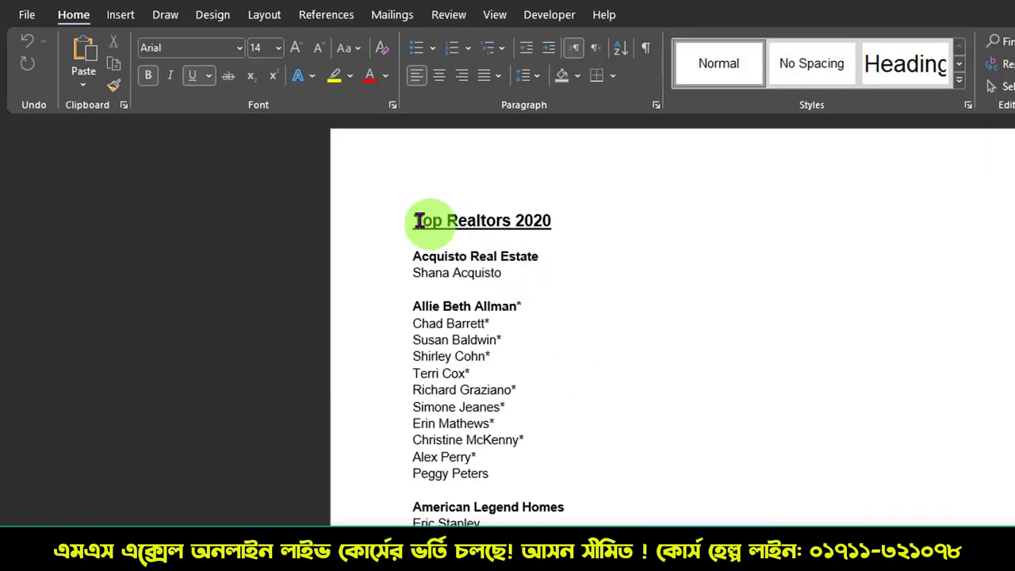
Step: Select the example's title, the Acquisto Real Estate subhead and its agent line, then revisit Excel
drag(414, 220, 551, 221)
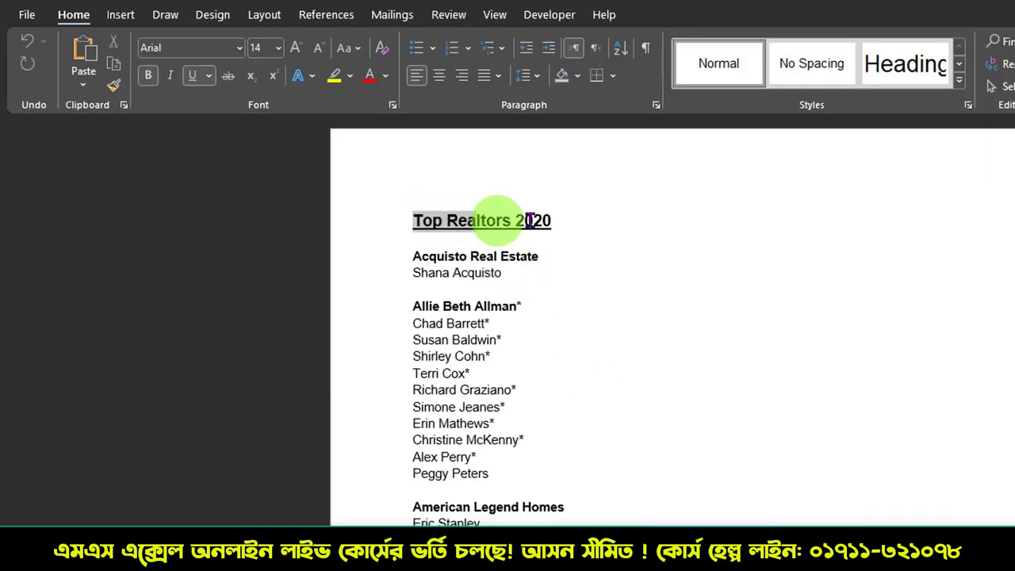
drag(413, 256, 538, 255)
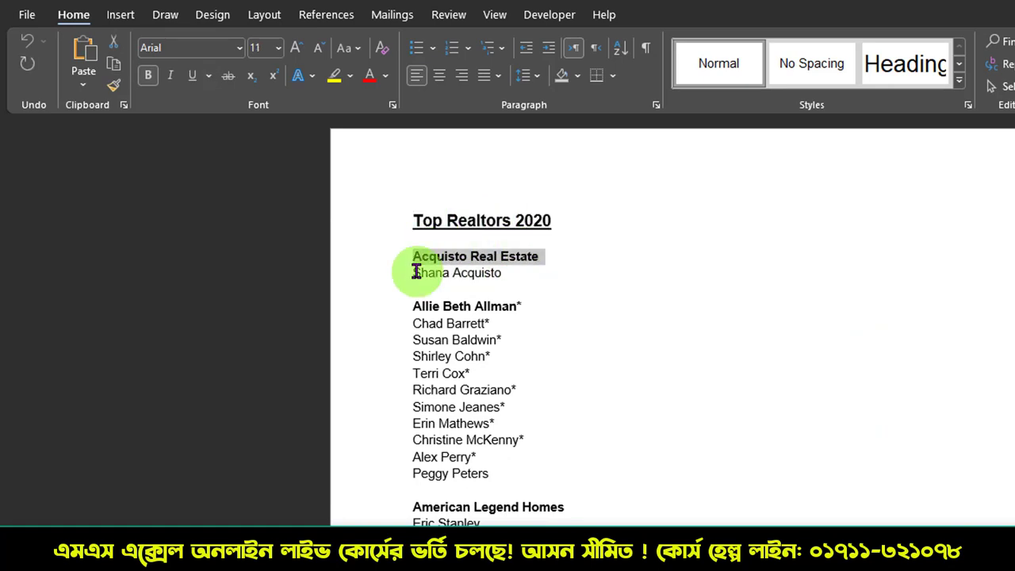
drag(413, 273, 482, 272)
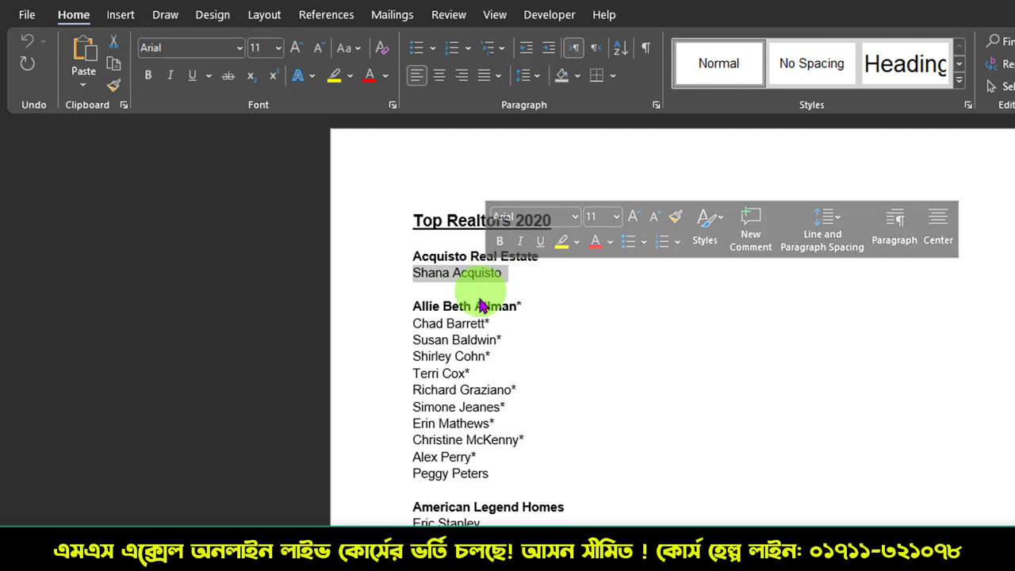
mouse_move(524, 306)
mouse_down()
mouse_move(413, 302)
mouse_move(501, 470)
mouse_up()
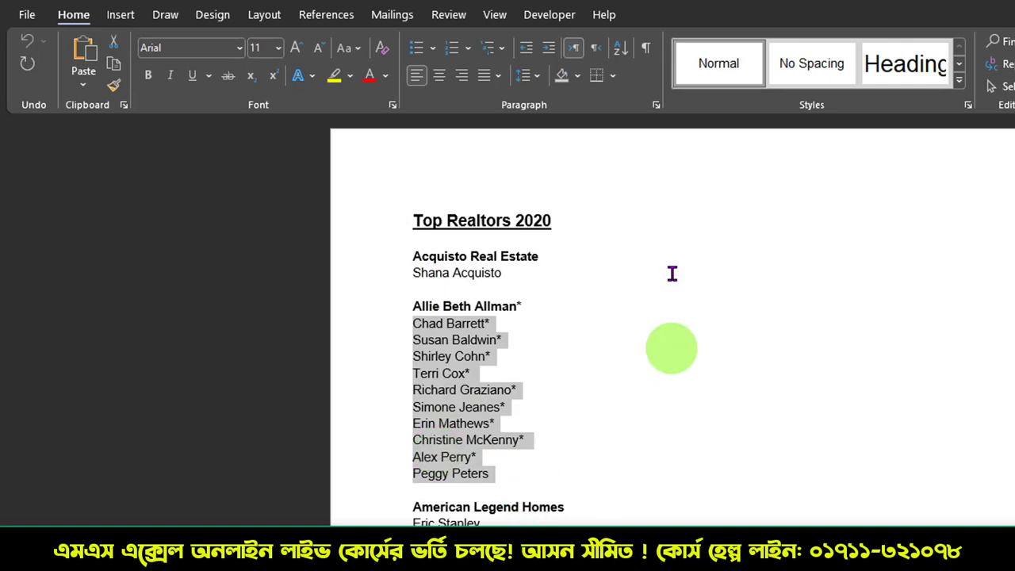
key(alt+Tab)
click(717, 243)
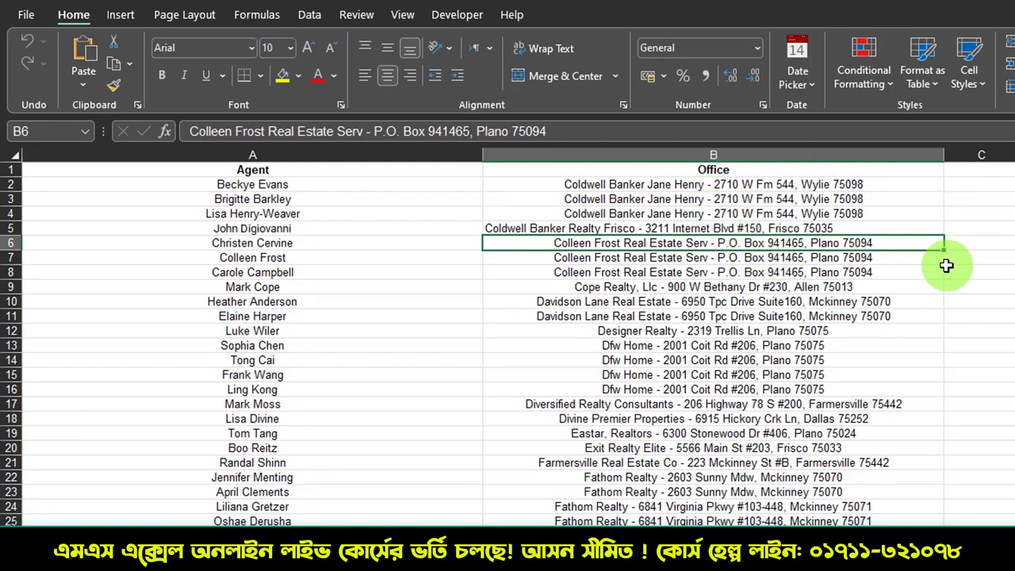
Step: Box the office-name portions of cell B2 and the Fathom Realty entry
drag(561, 178, 873, 192)
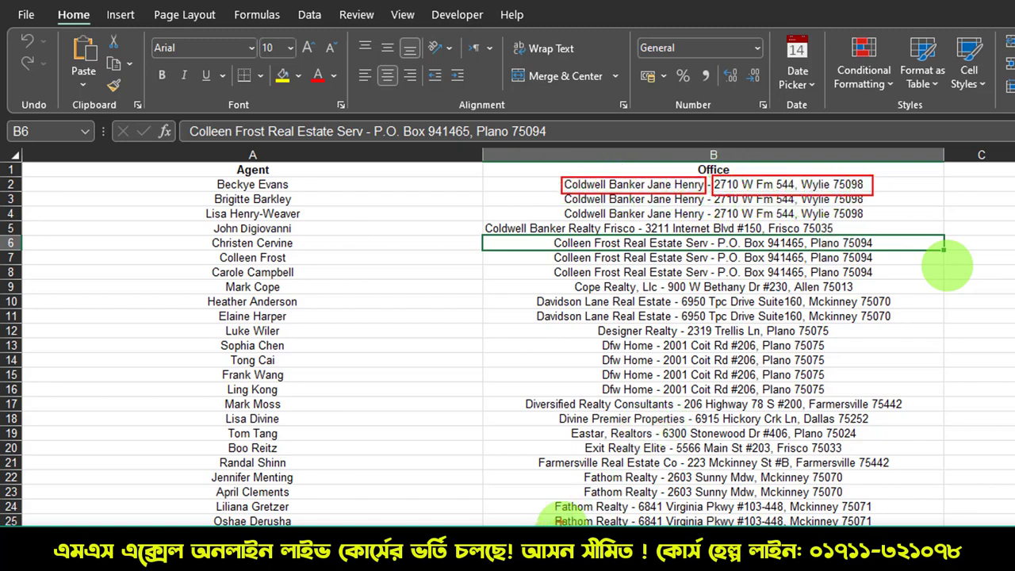
mouse_move(551, 492)
mouse_down()
mouse_move(635, 513)
mouse_move(874, 513)
mouse_up()
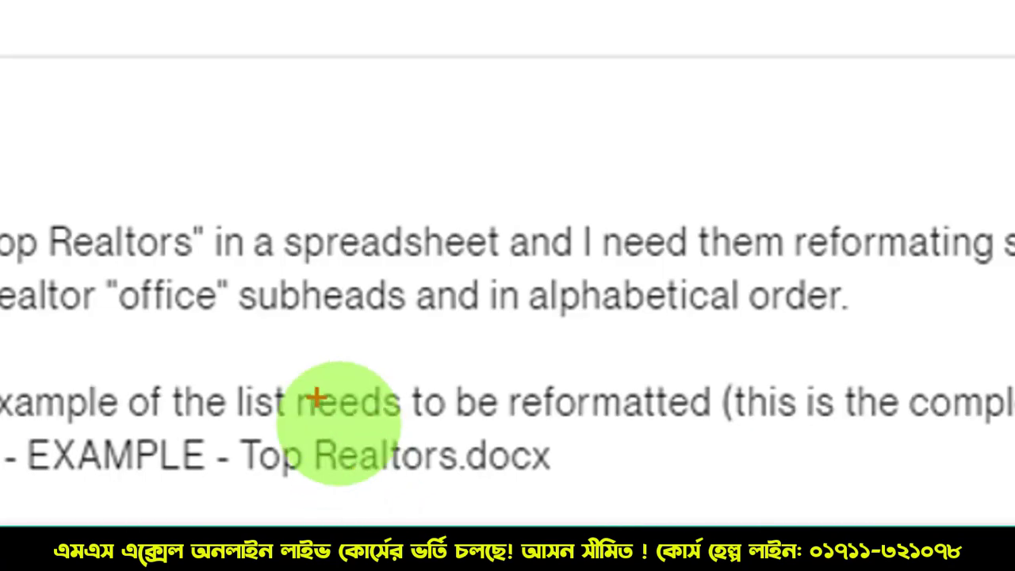
Step: Mark 'office' and 'alphabetical' in the brief and draw an arrow at the alphabetical requirement
mouse_move(120, 266)
mouse_down()
mouse_move(234, 319)
mouse_move(262, 451)
mouse_up()
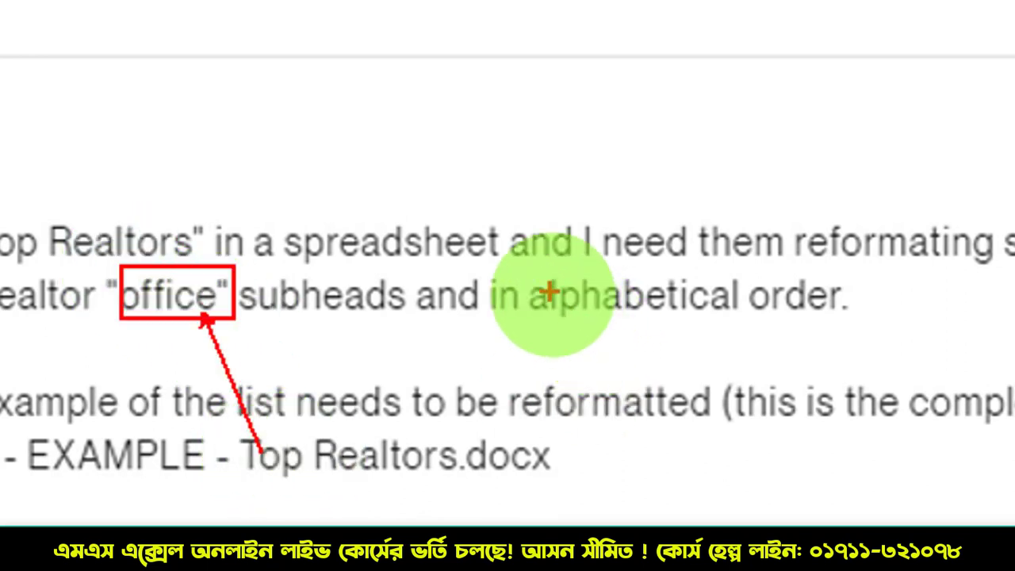
drag(509, 263, 745, 346)
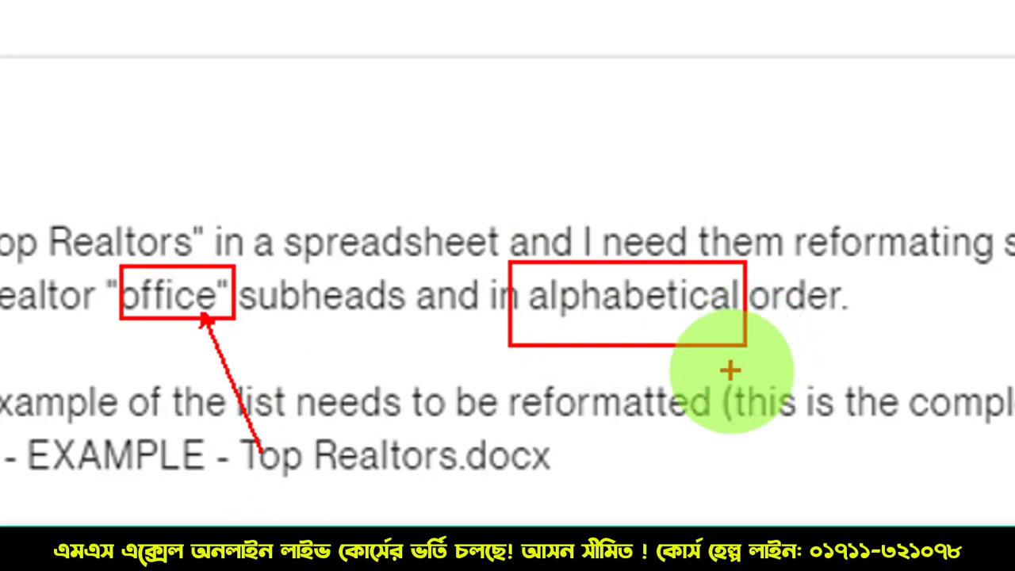
drag(683, 325, 763, 525)
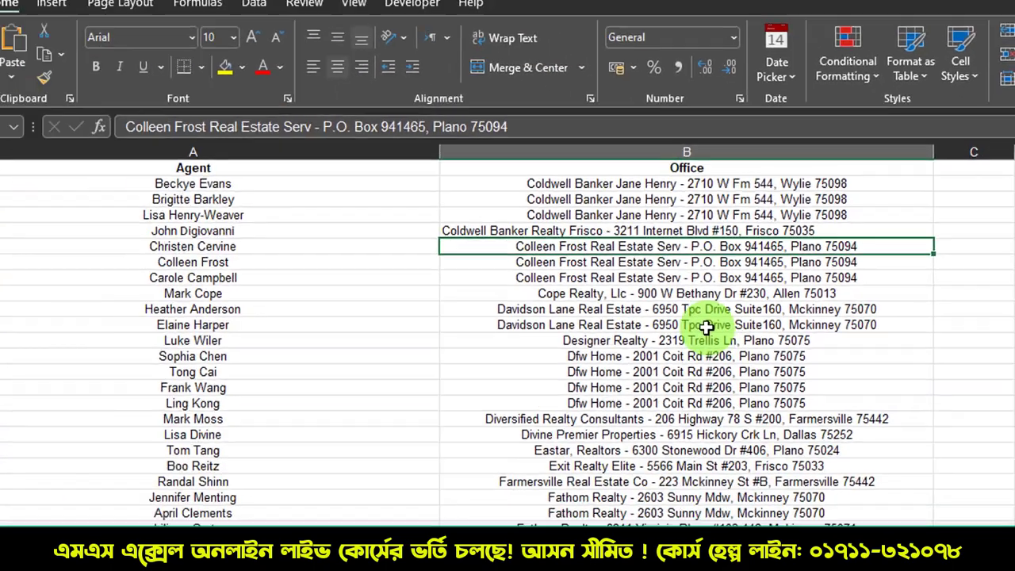
Step: Select the Agent and Office header row and turn on filtering
click(706, 313)
click(688, 183)
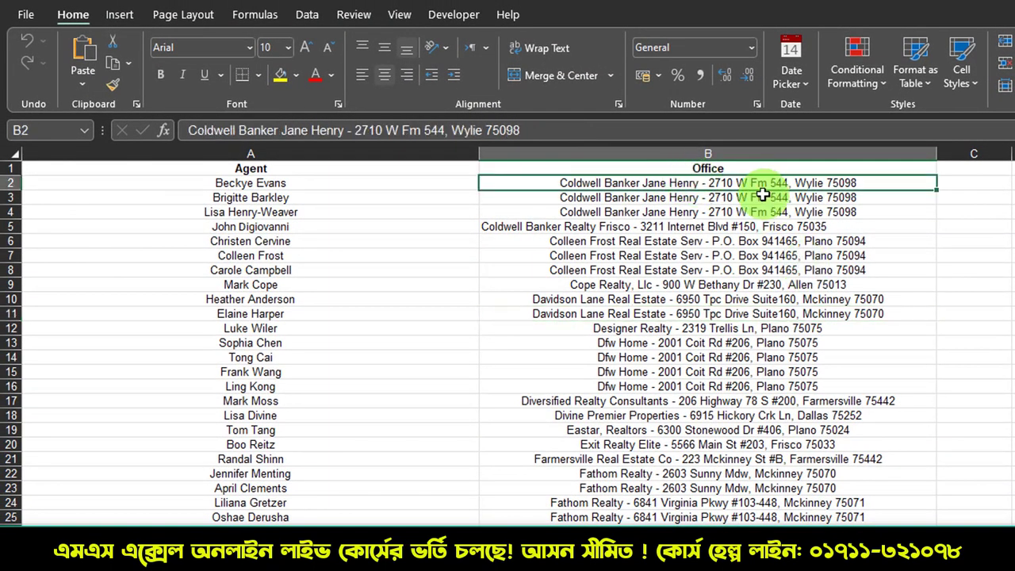
click(755, 169)
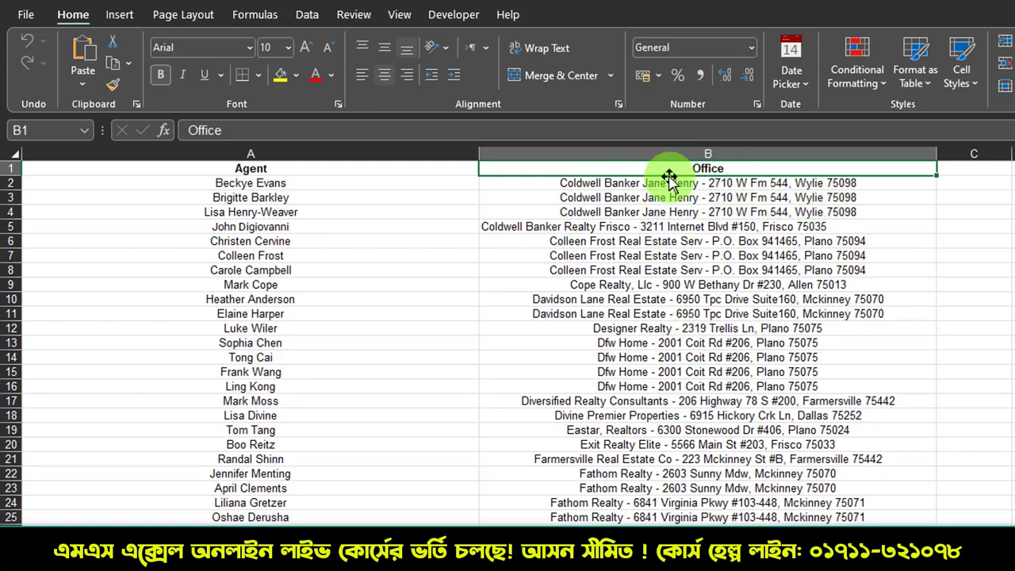
click(668, 180)
drag(344, 168, 645, 168)
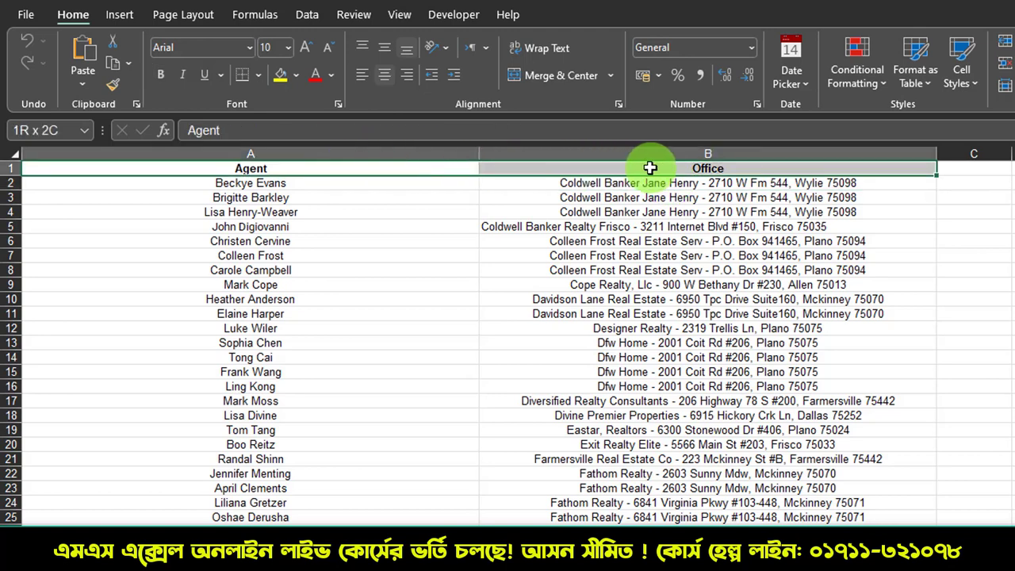
click(306, 16)
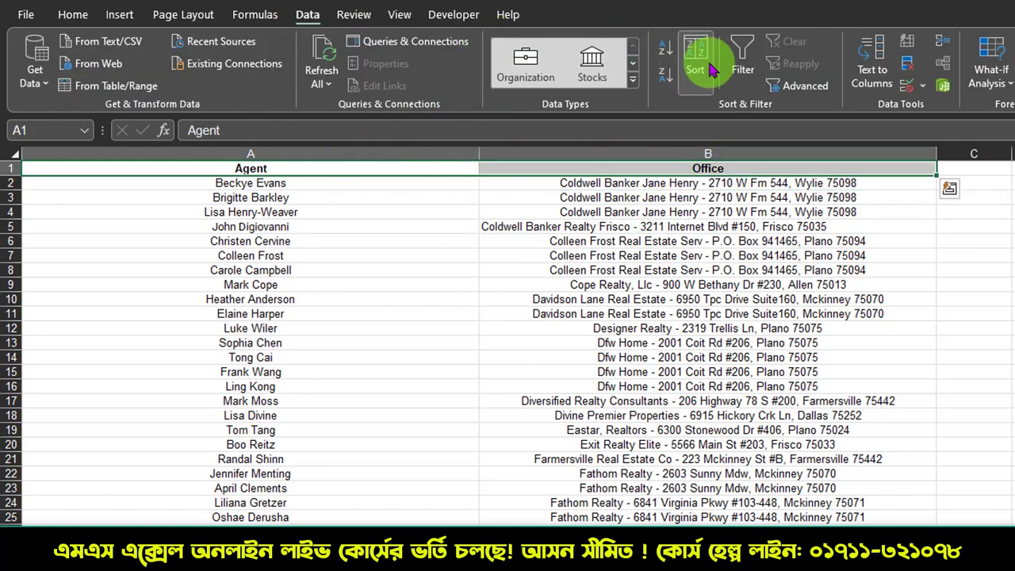
click(737, 72)
Step: Sort the Office column A to Z so it starts at 31 Realty
click(708, 212)
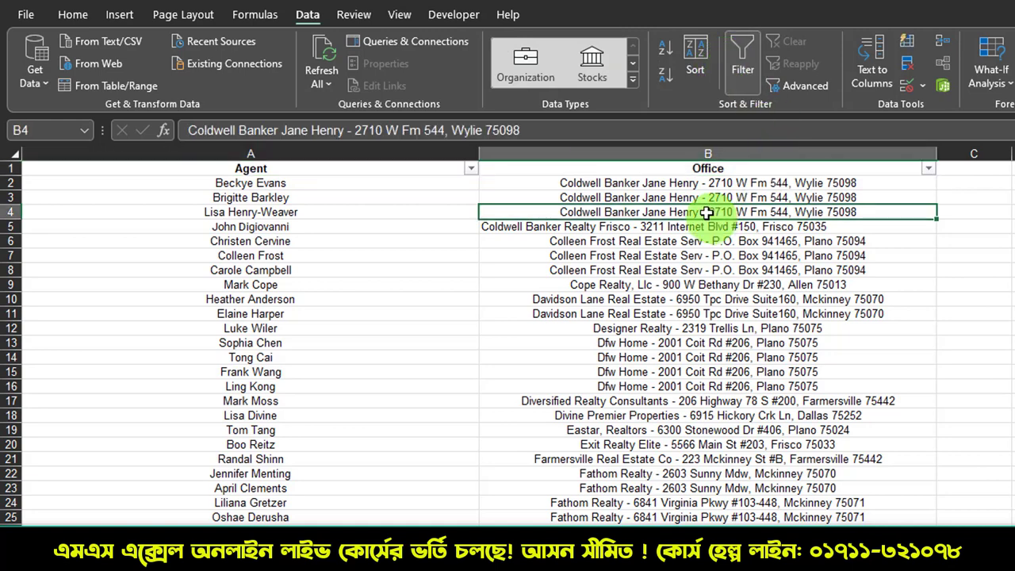
click(710, 168)
click(928, 169)
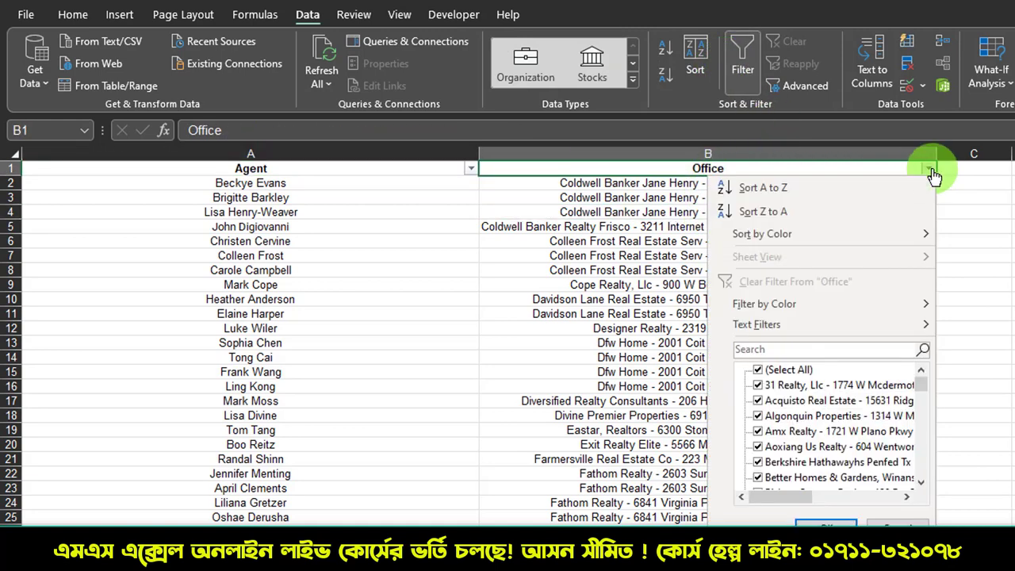
click(790, 191)
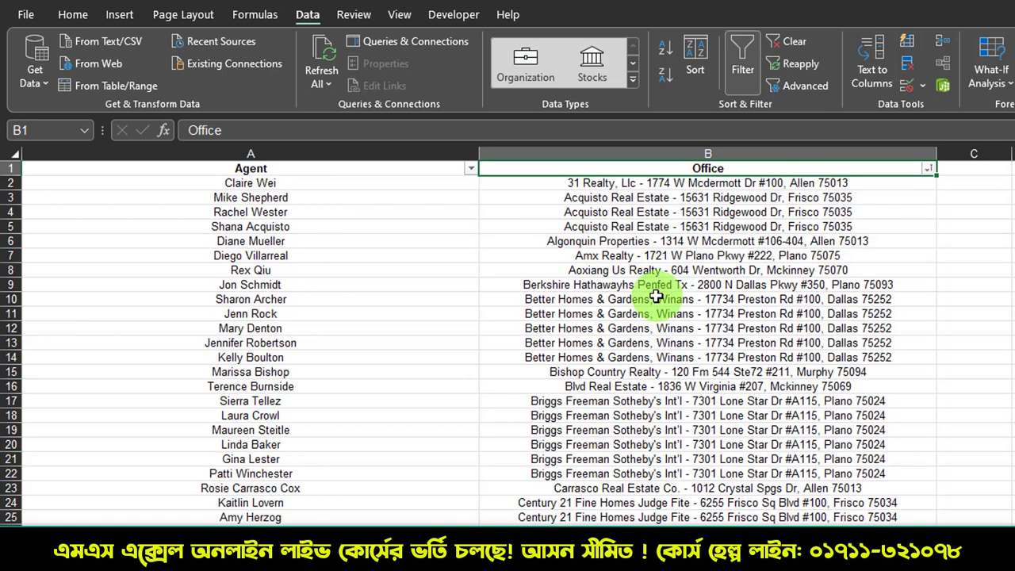
click(680, 255)
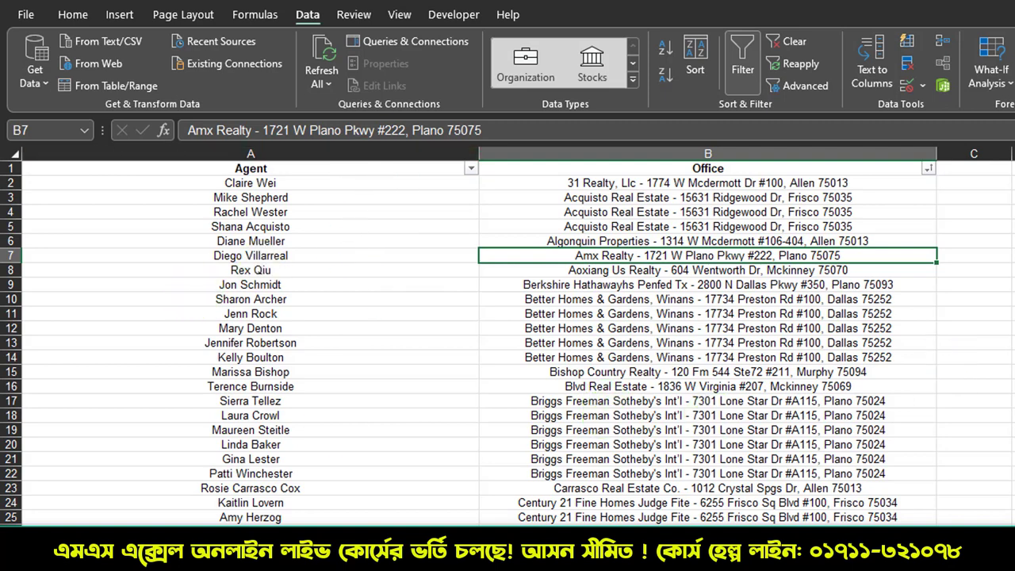
key(alt+Tab)
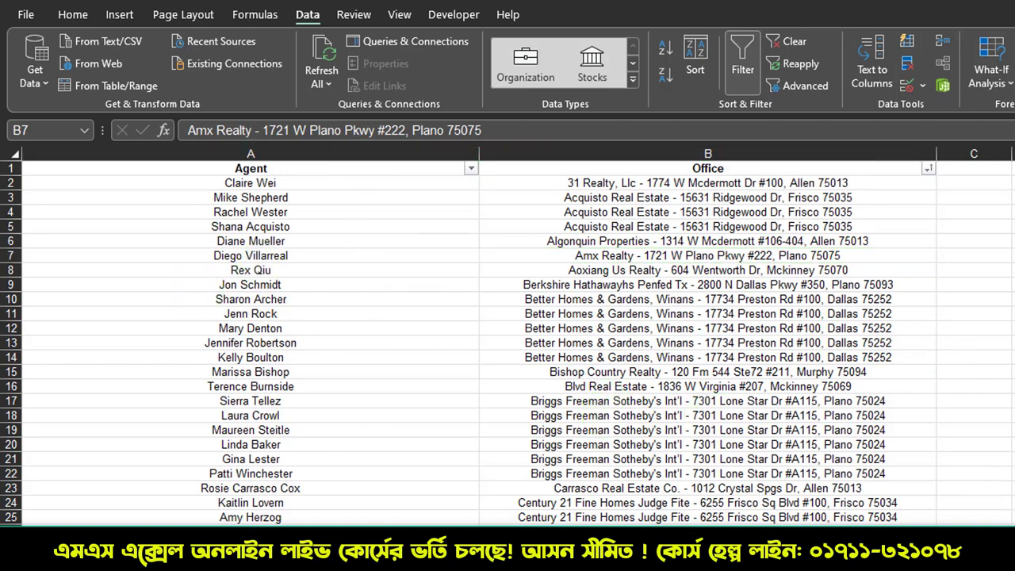
click(488, 320)
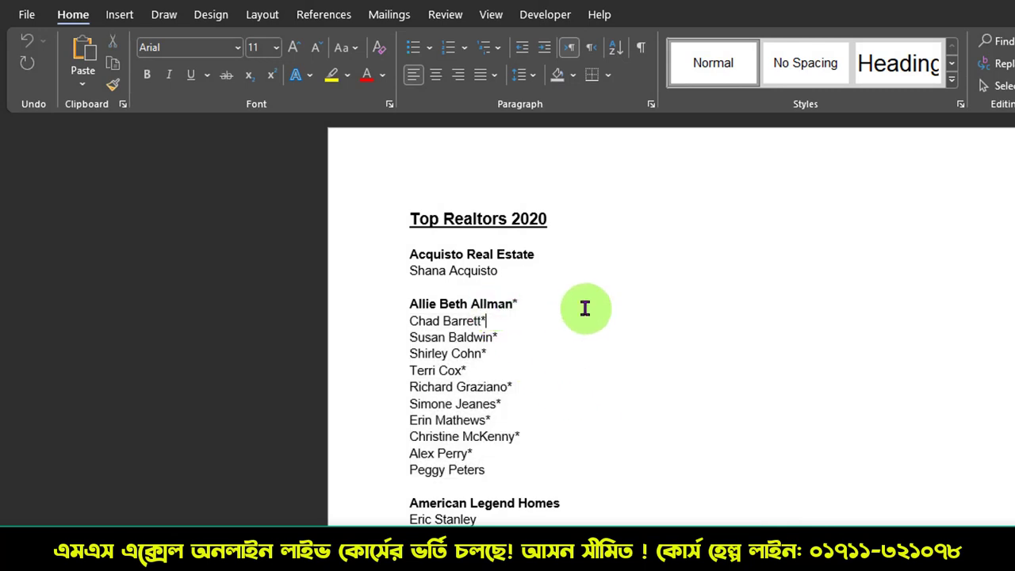
Step: Copy the example's title into a new document as Top Realtors 2022
key(ctrl+n)
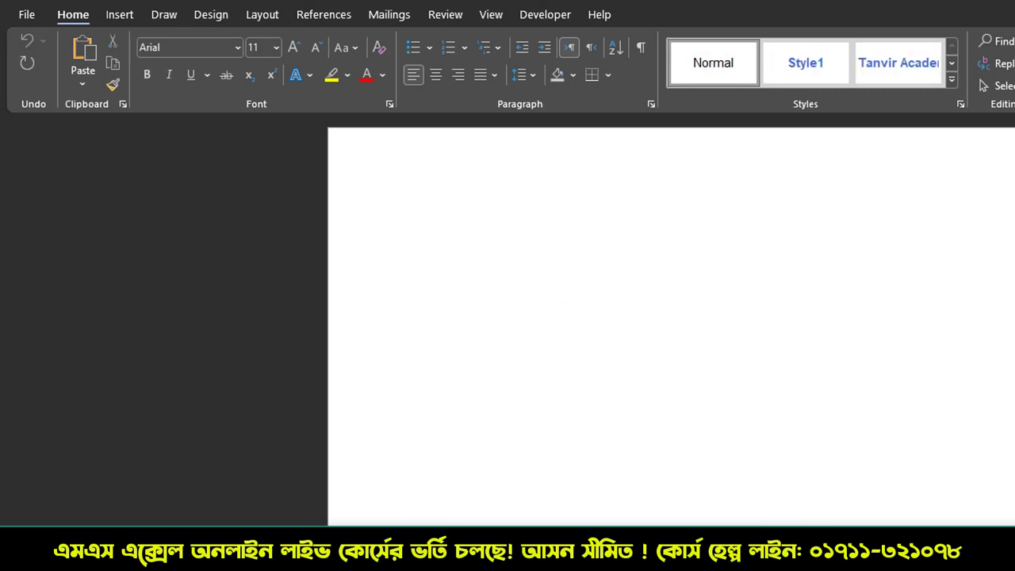
key(ctrl+w)
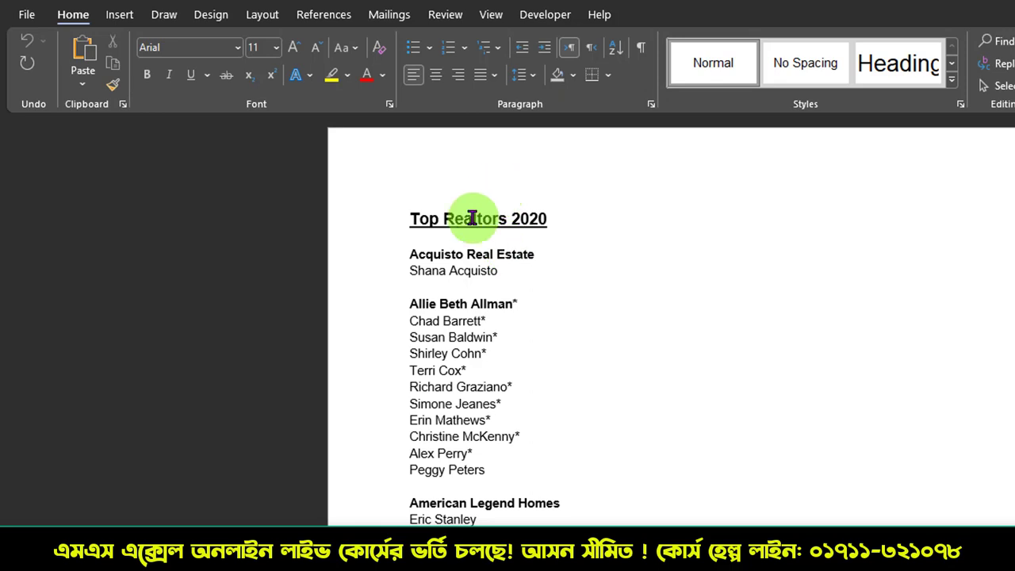
triple_click(476, 209)
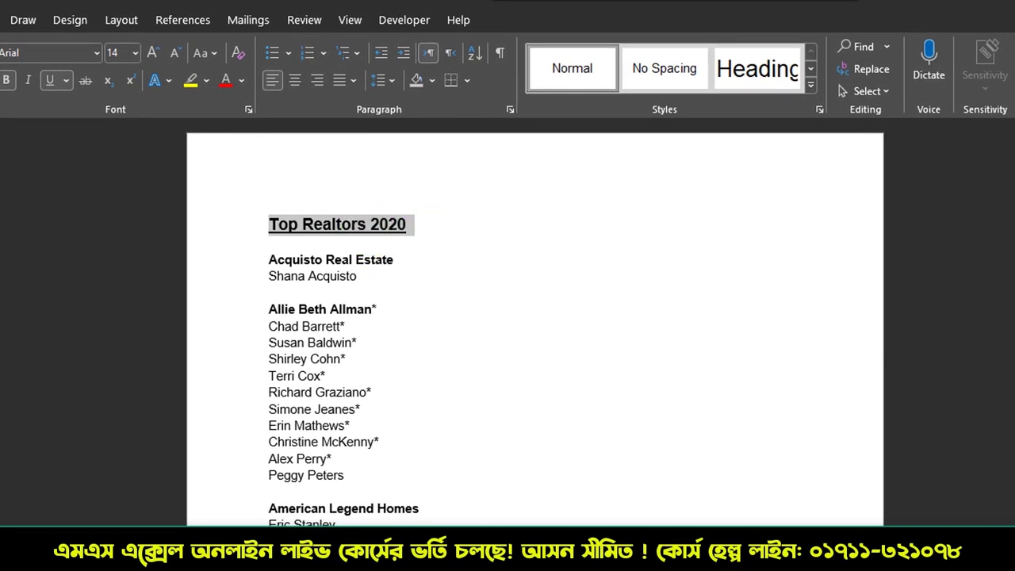
key(Right)
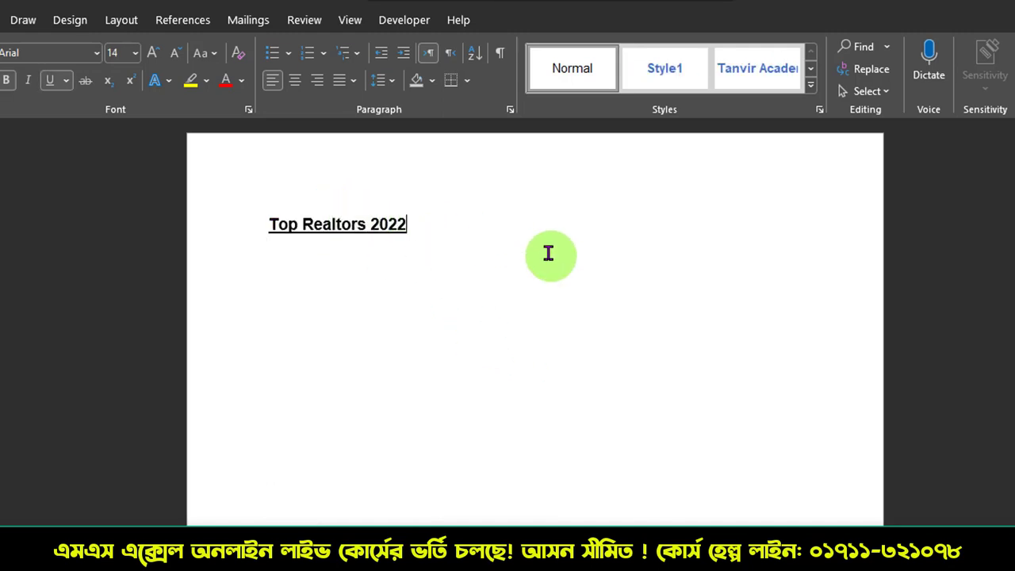
Step: Center the Top Realtors 2022 heading and give it light grey shading
drag(403, 224, 255, 223)
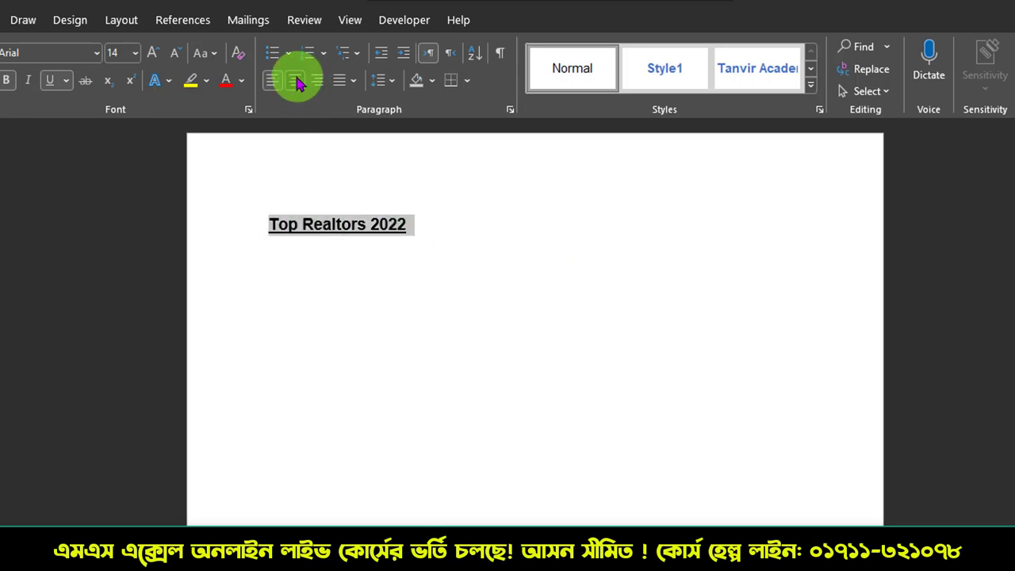
click(295, 81)
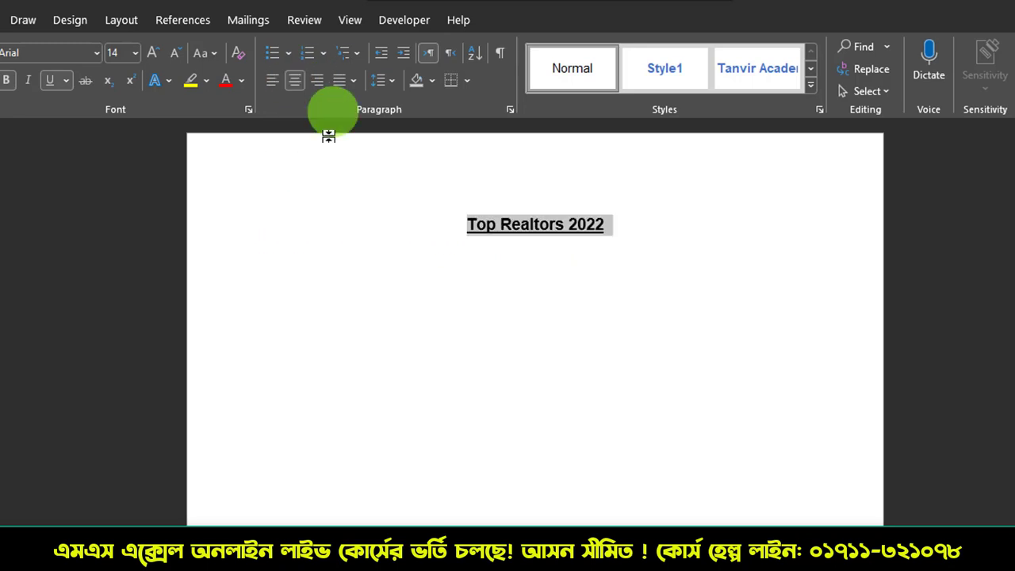
click(432, 80)
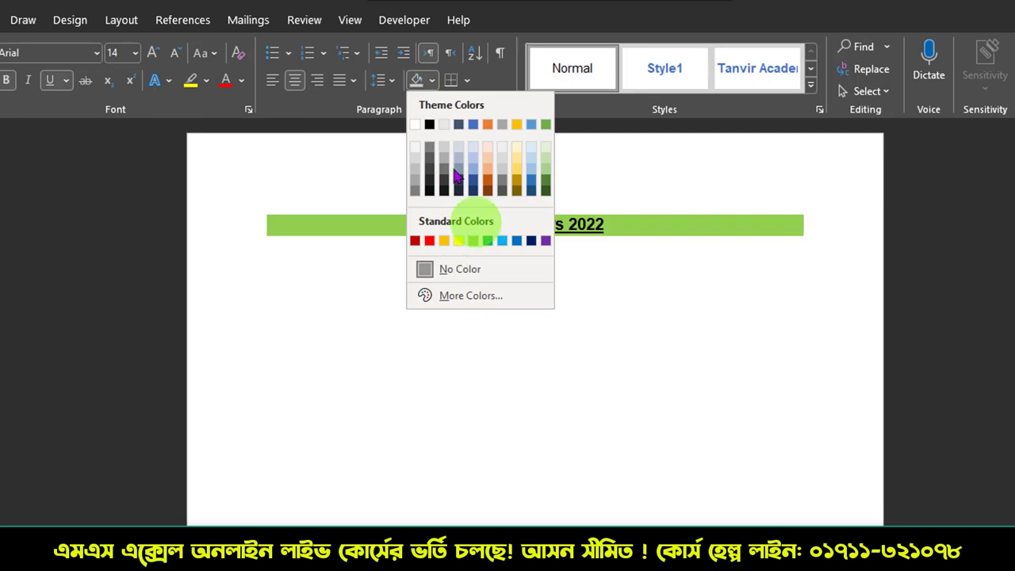
click(420, 163)
click(418, 310)
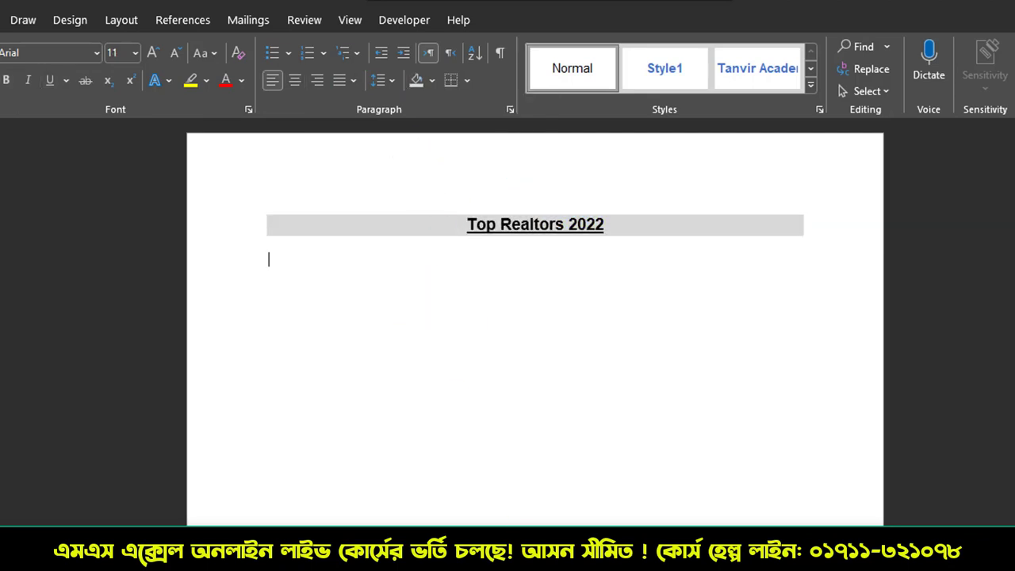
Step: In the office-sorted sheet, select only the text 'Acquisto Real Estate' inside its office cell
key(alt+Tab)
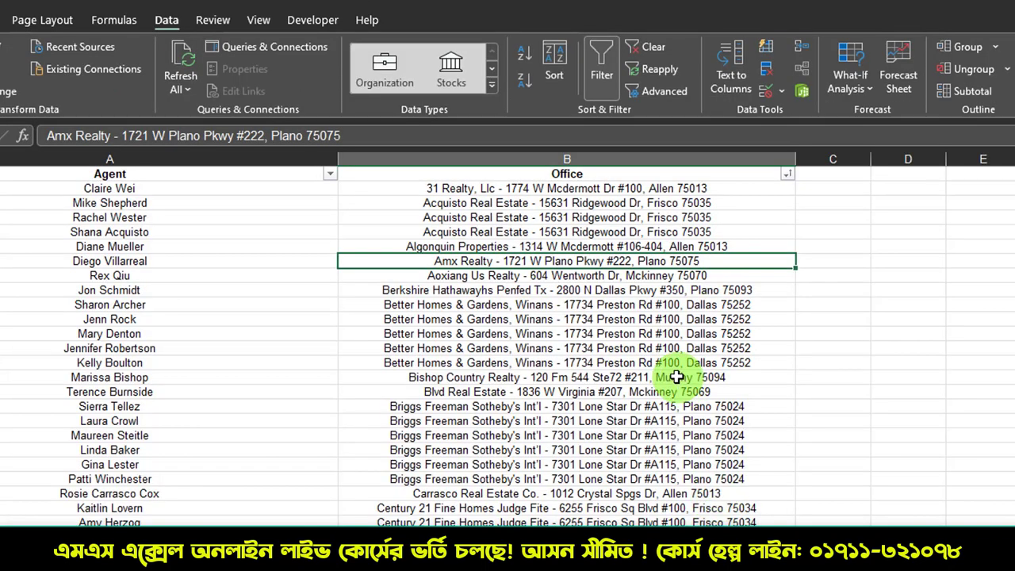
click(677, 377)
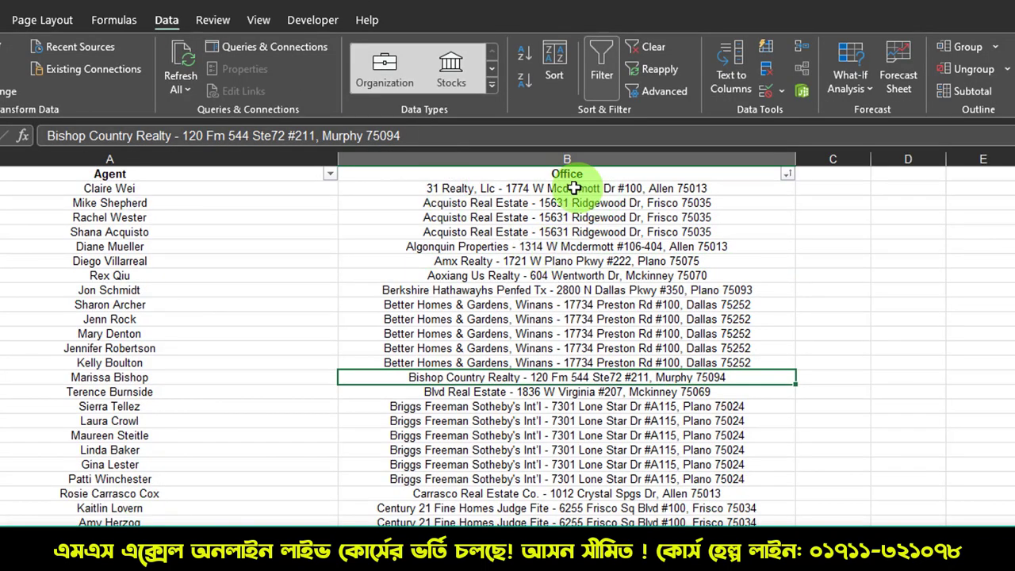
click(431, 190)
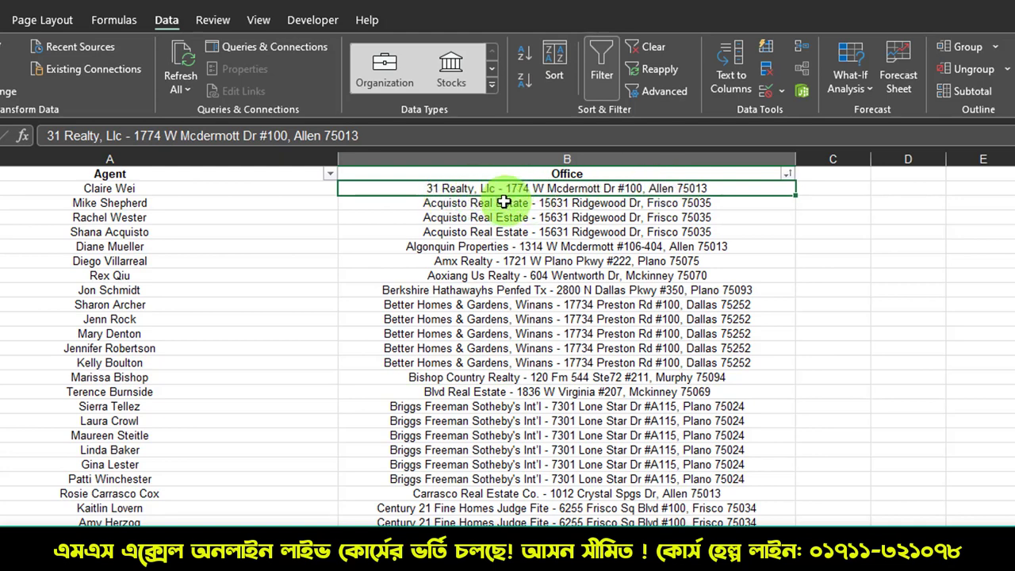
drag(441, 204, 445, 281)
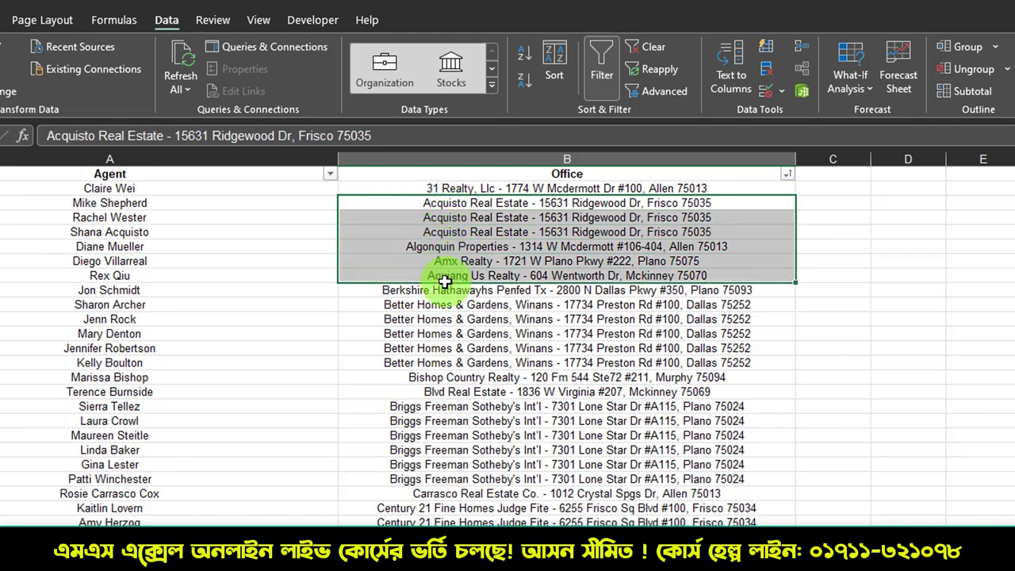
click(472, 246)
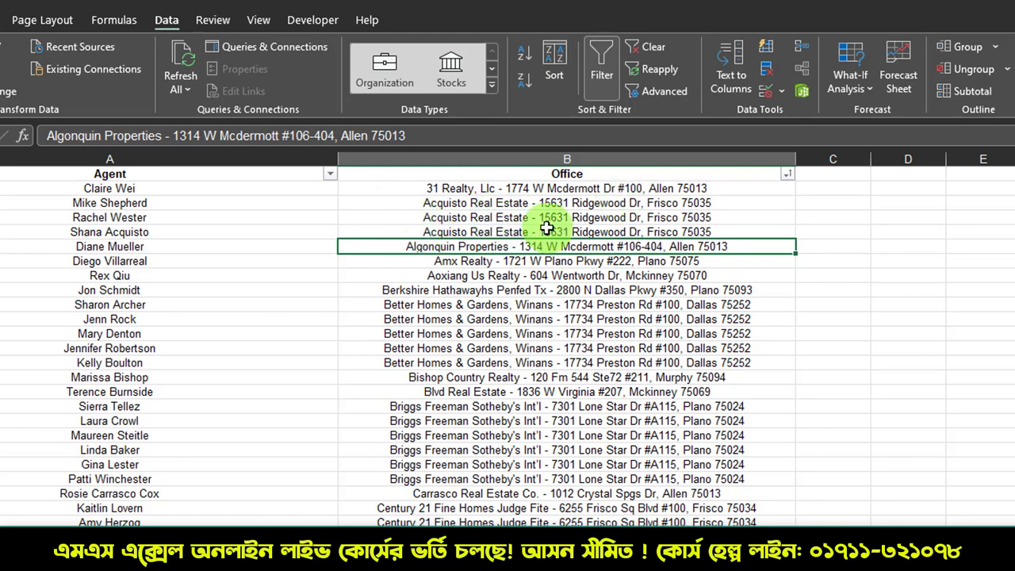
click(488, 205)
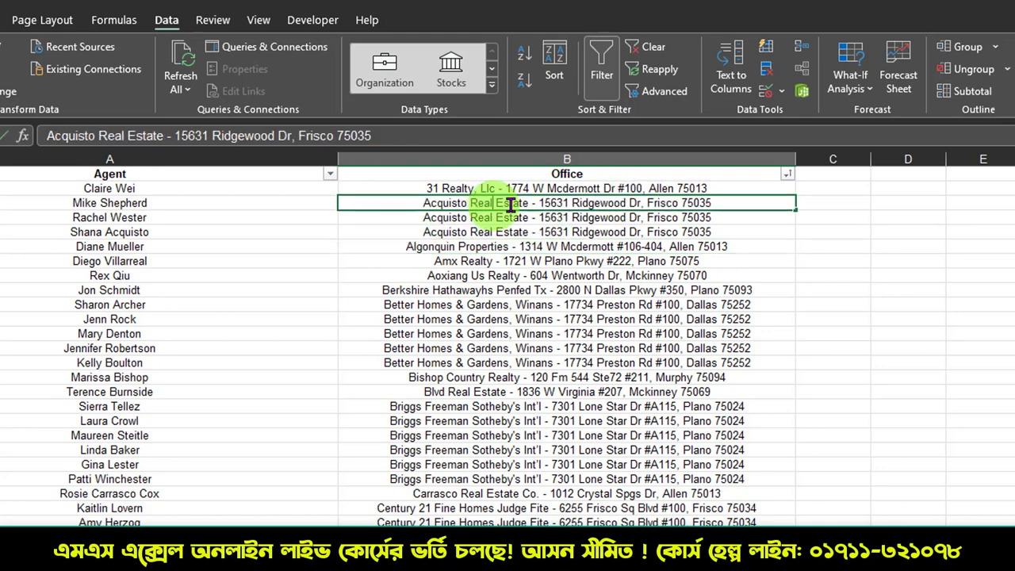
double_click(511, 205)
drag(511, 204, 423, 203)
key(ctrl+c)
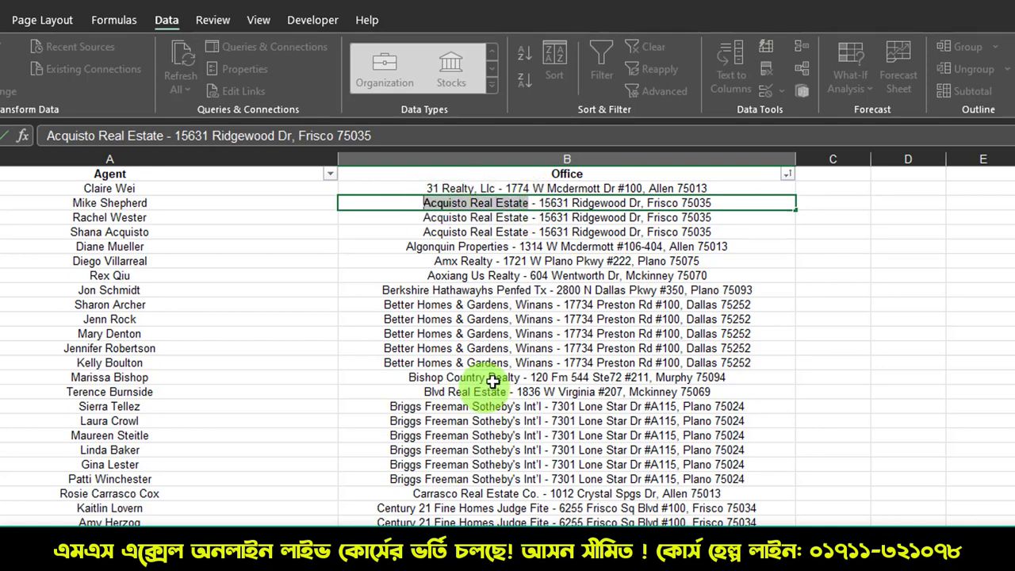
Step: Paste 'Acquisto Real Estate' below the title and make it bold at 14 pt
key(alt+Tab)
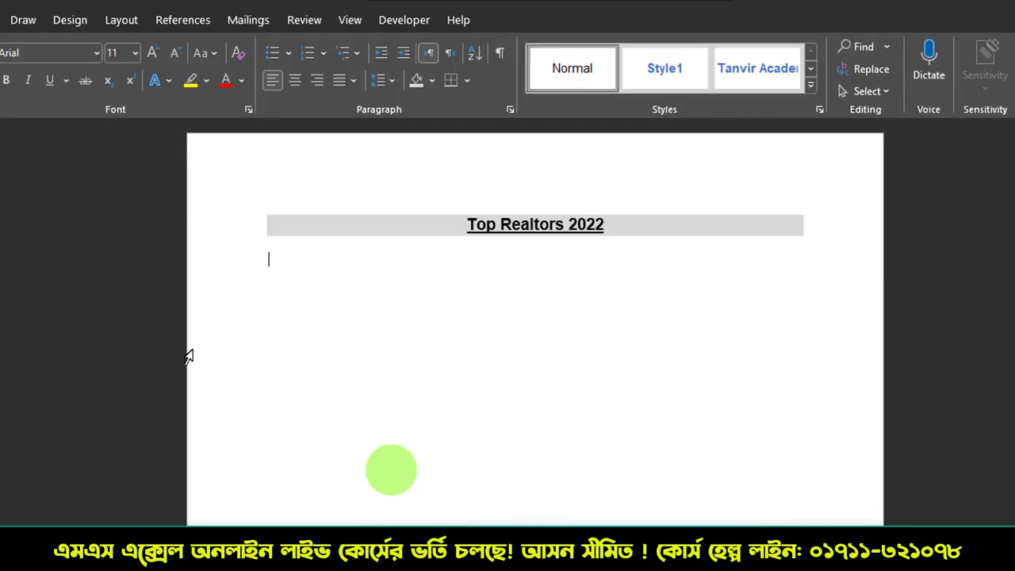
key(ctrl+v)
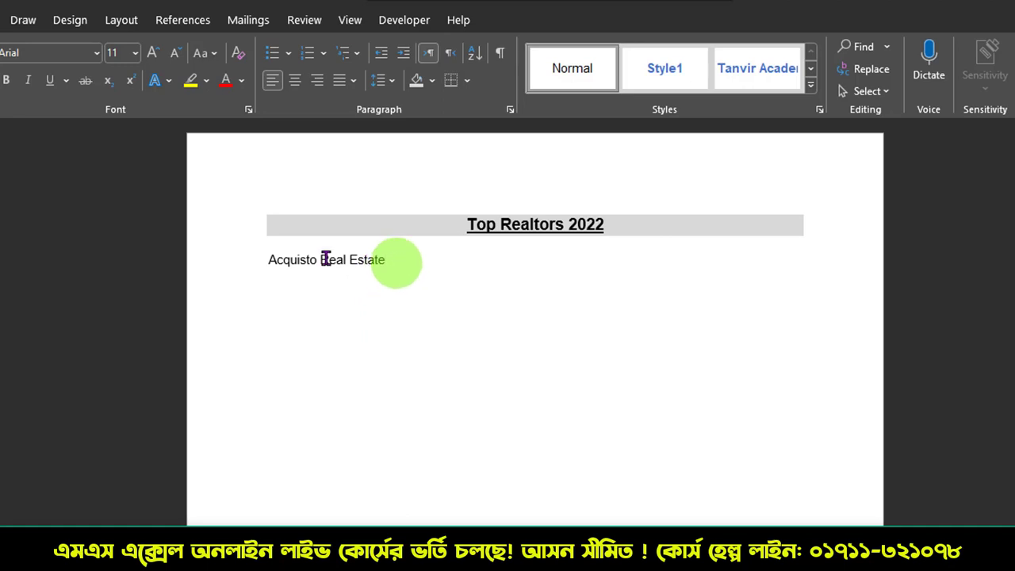
triple_click(321, 259)
click(9, 82)
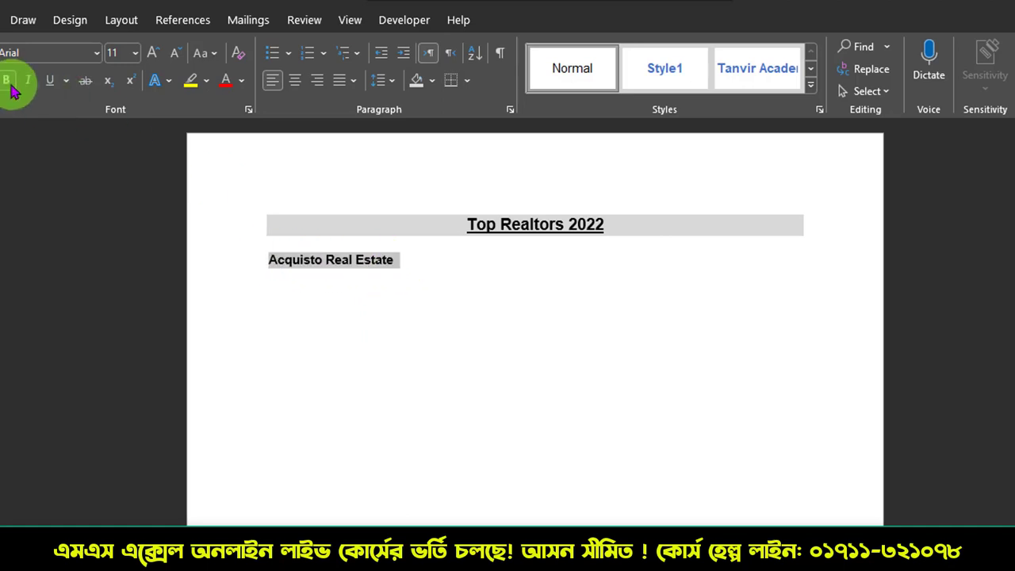
click(154, 55)
click(154, 55)
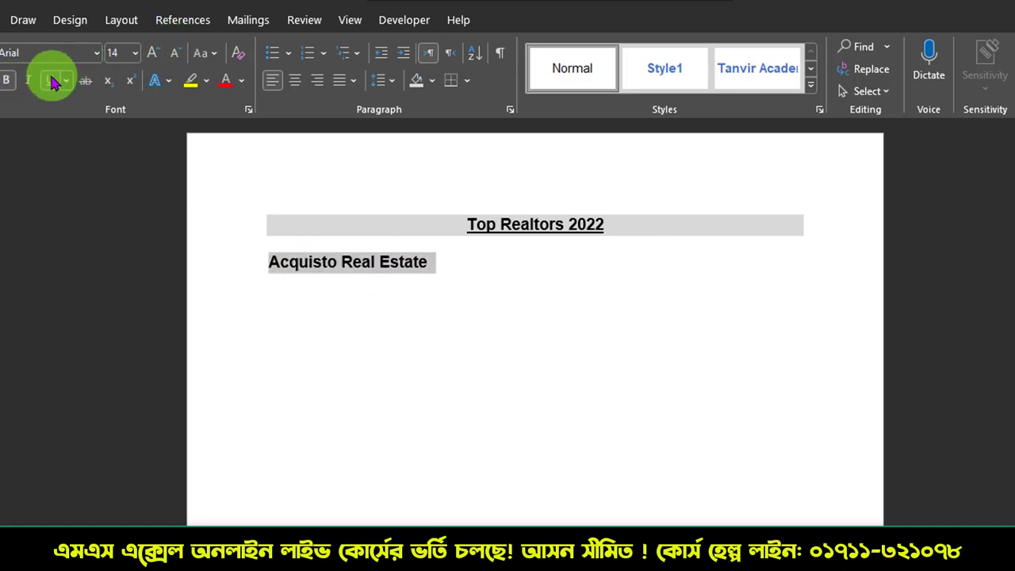
click(430, 274)
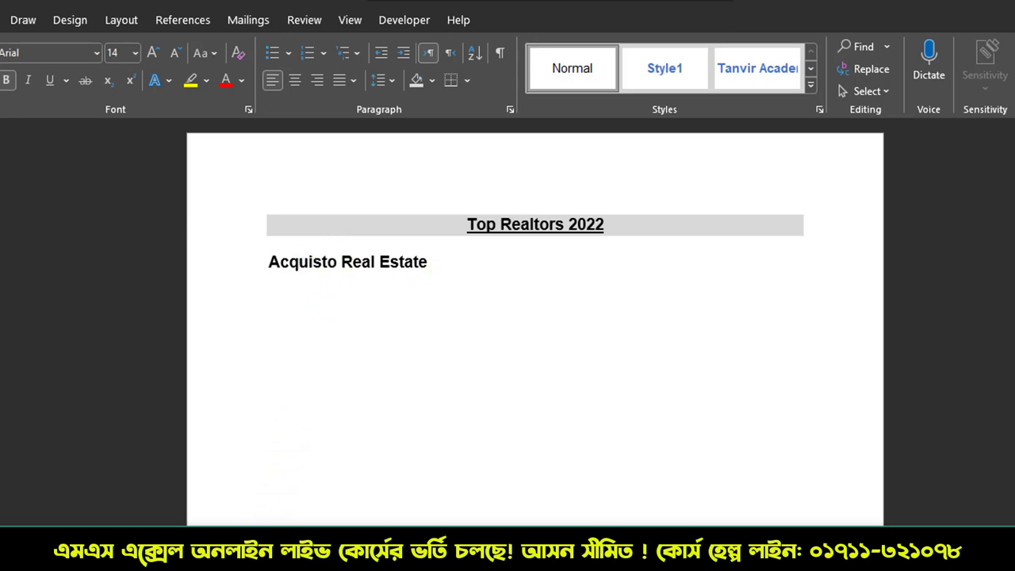
key(alt+Tab)
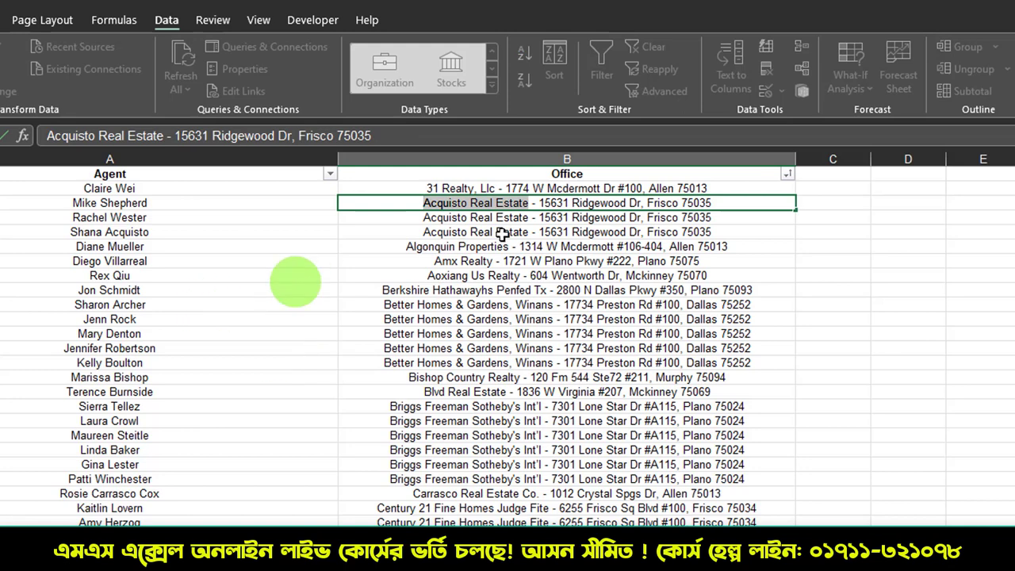
Step: Filter the Office column to Acquisto Real Estate using cell B2's value
drag(475, 202, 453, 228)
drag(294, 204, 290, 233)
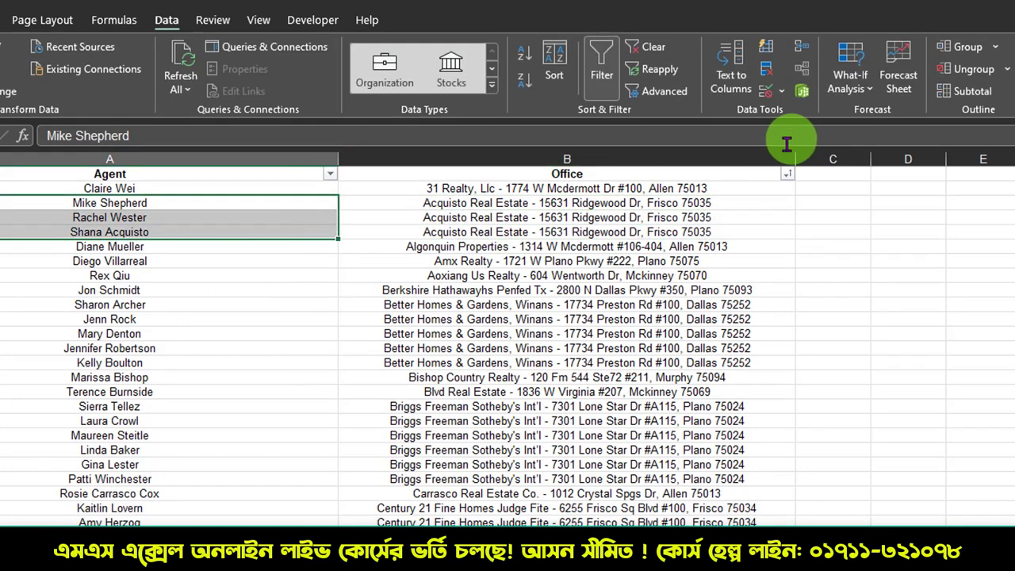
click(499, 205)
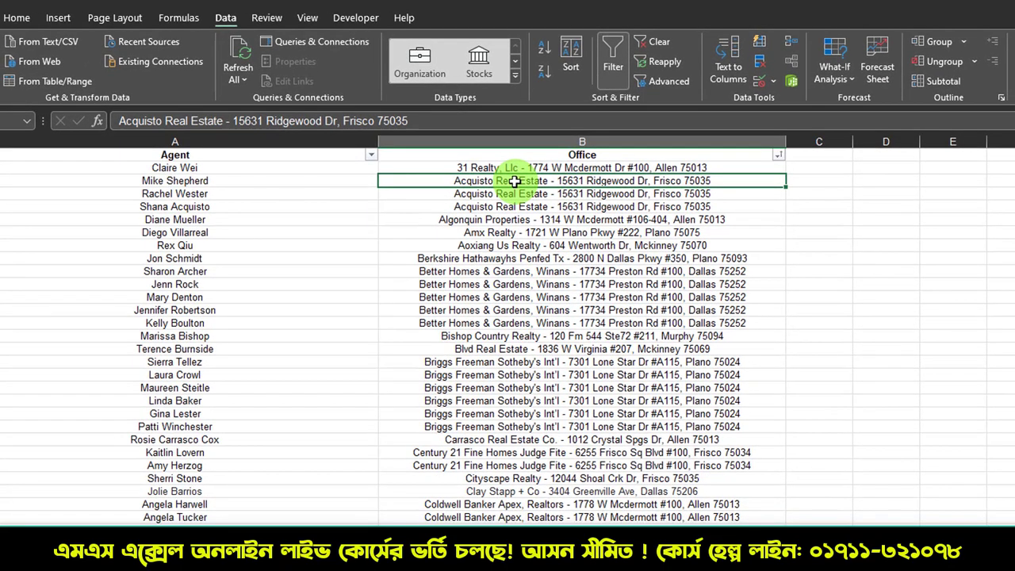
right_click(498, 204)
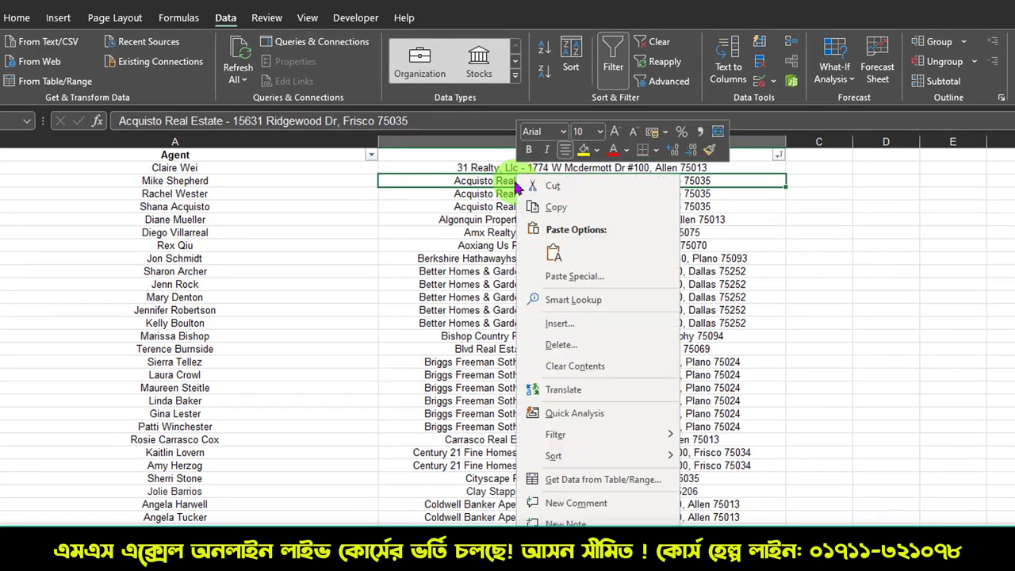
mouse_move(582, 437)
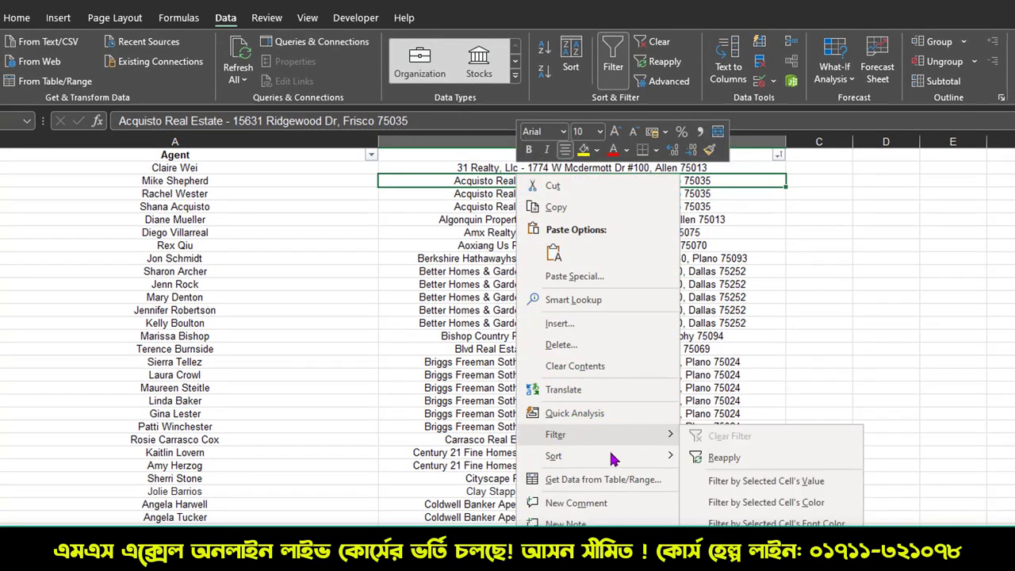
click(781, 484)
Step: Copy the three Acquisto agent names in A2:A4
drag(516, 165, 515, 189)
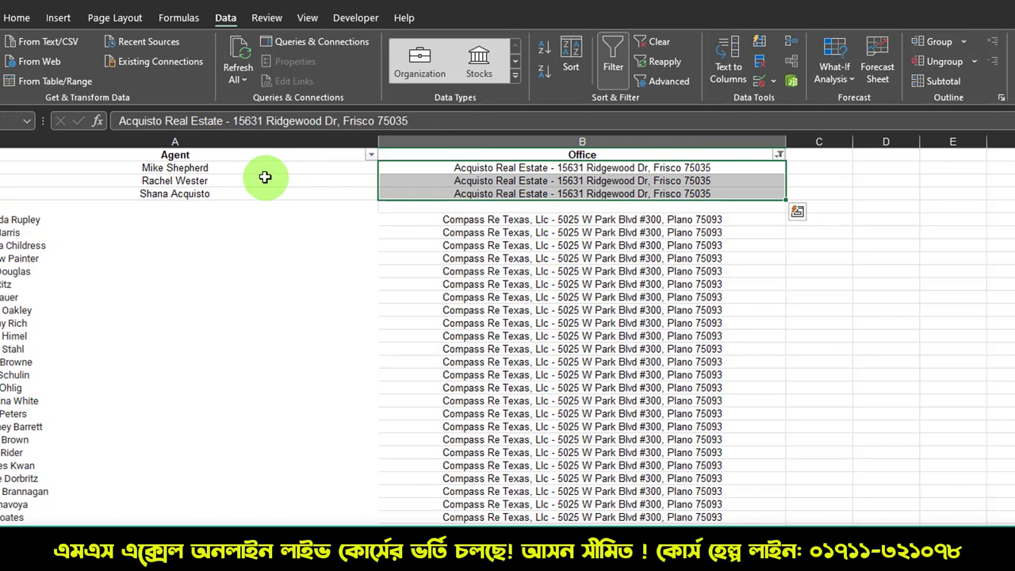
drag(267, 163, 263, 194)
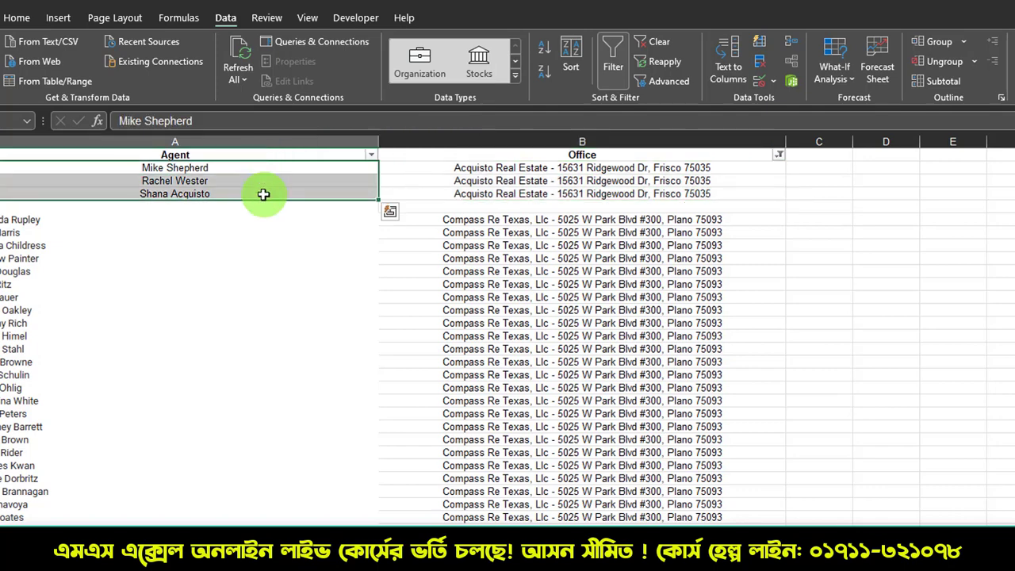
key(ctrl+c)
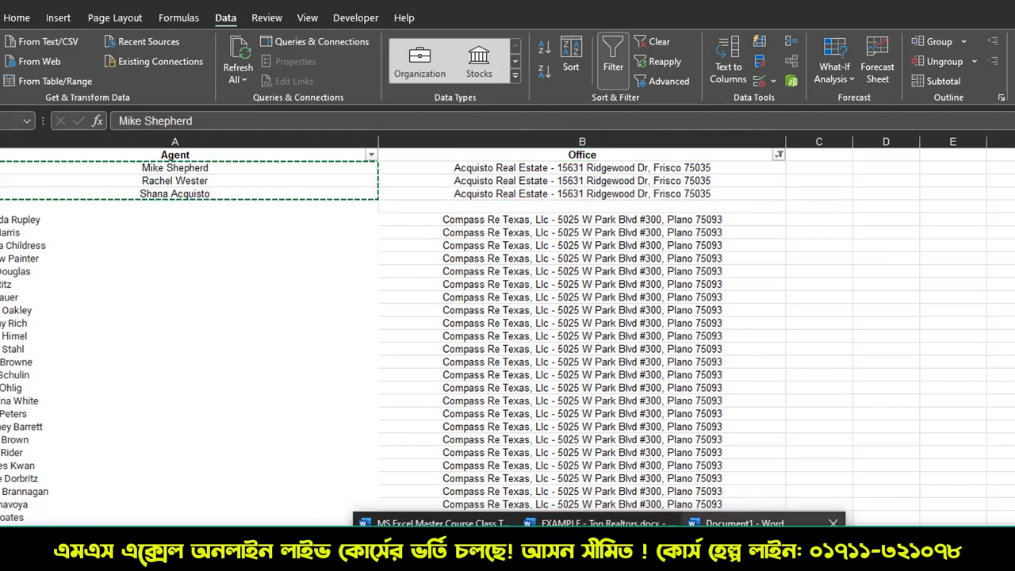
Step: Paste the three Acquisto agent names as plain text below the Acquisto Real Estate subhead
click(816, 517)
right_click(328, 252)
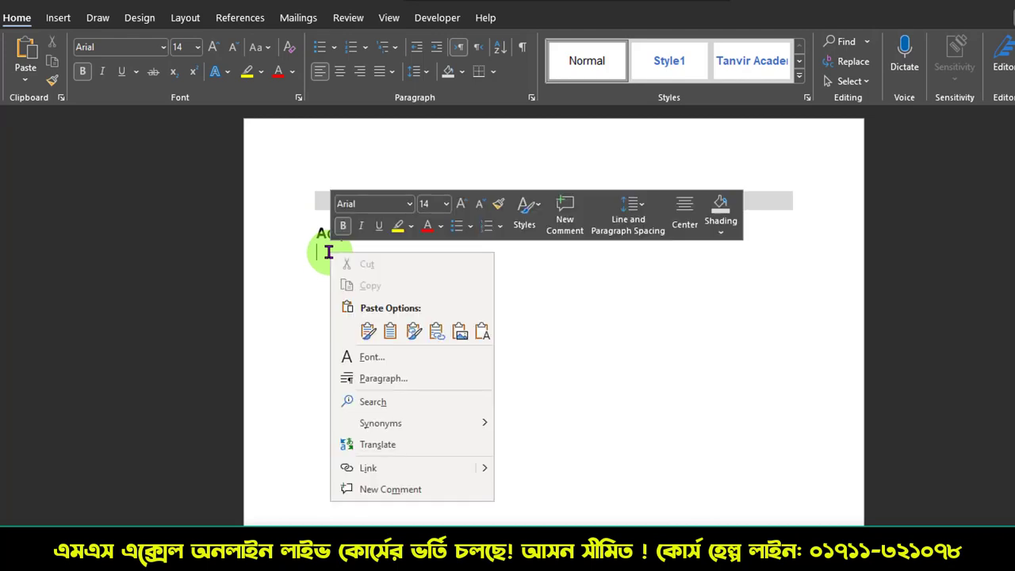
click(484, 334)
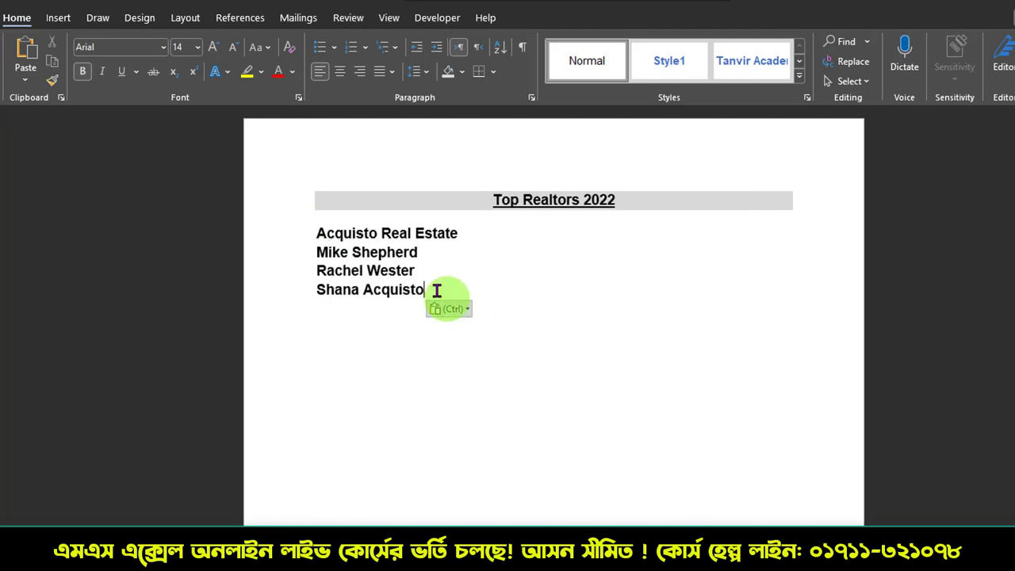
Step: Clear the pasted names' formatting and indent them one tab
drag(432, 287, 317, 254)
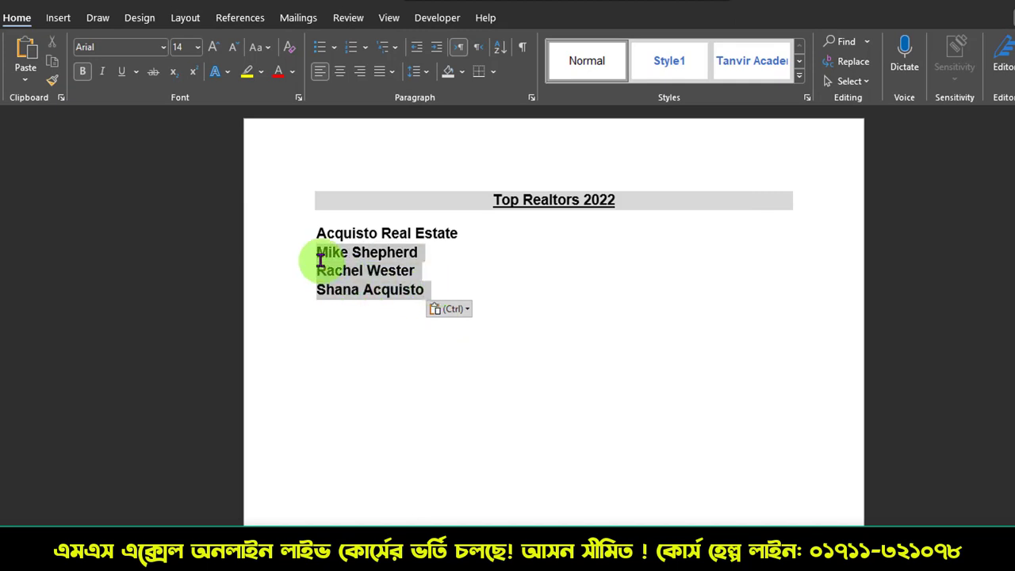
click(289, 49)
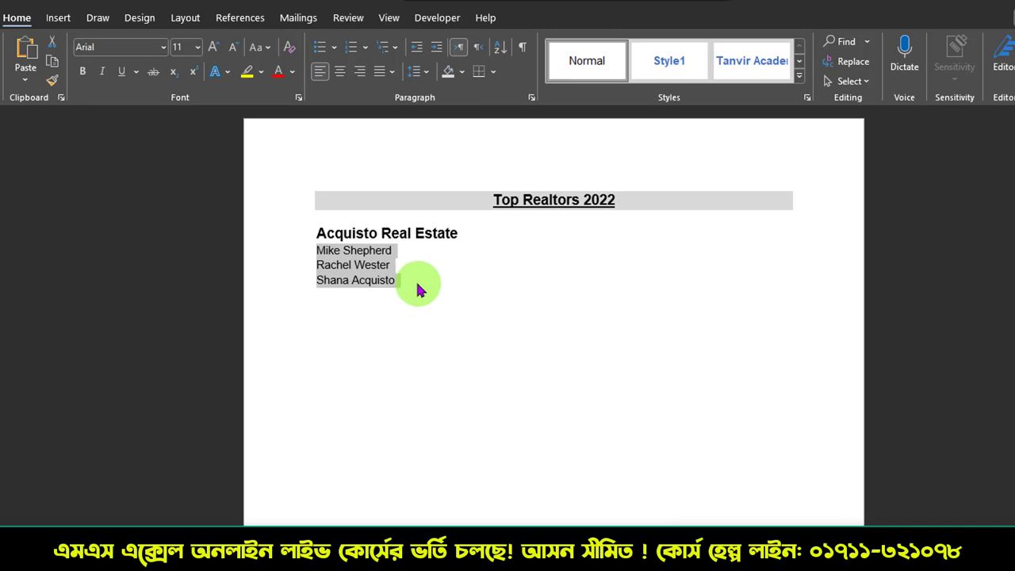
key(Tab)
click(464, 318)
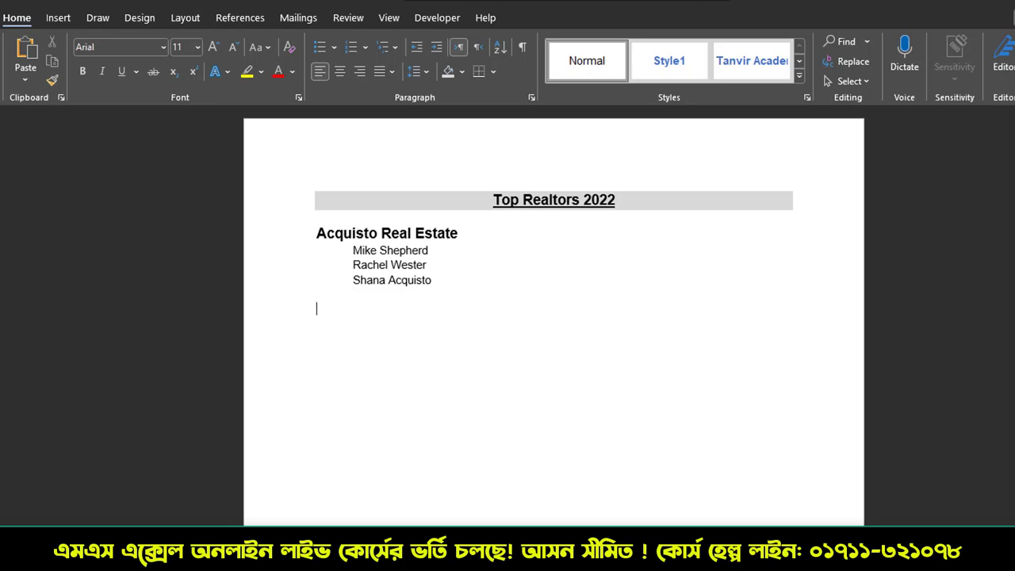
key(alt+Tab)
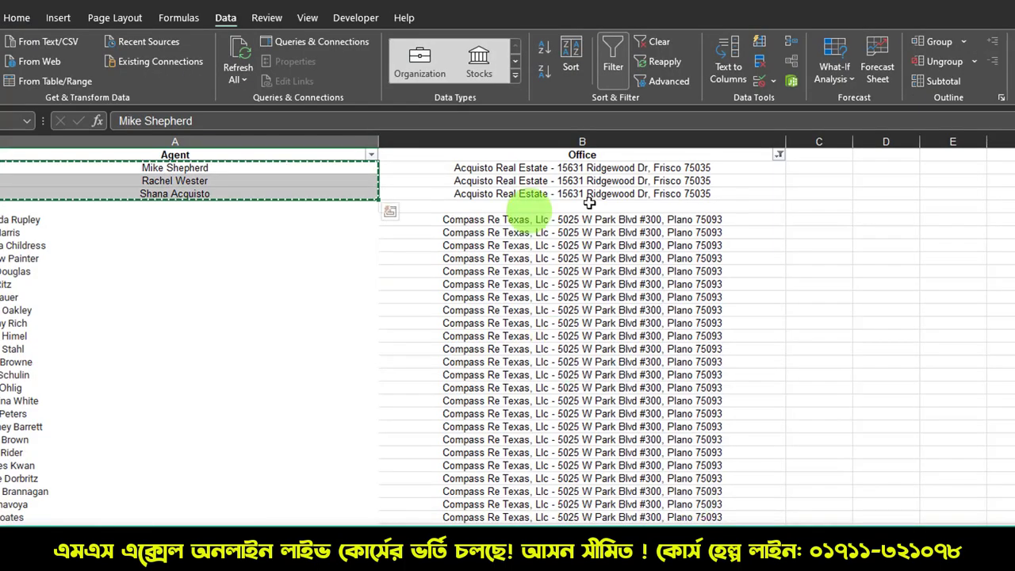
Step: Clear the Office filter and delete the three Acquisto Real Estate rows 2–4
click(777, 156)
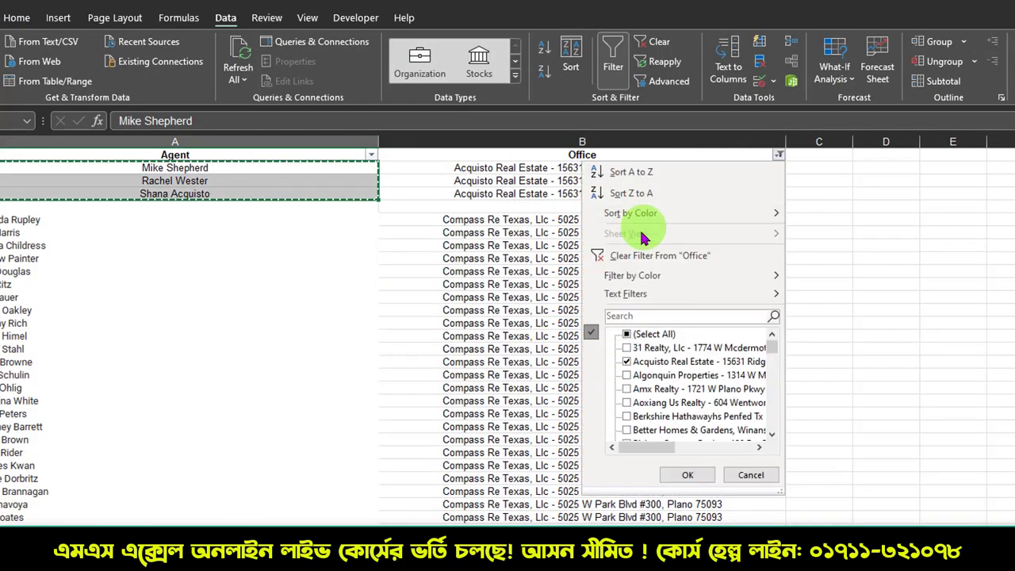
click(630, 248)
click(630, 247)
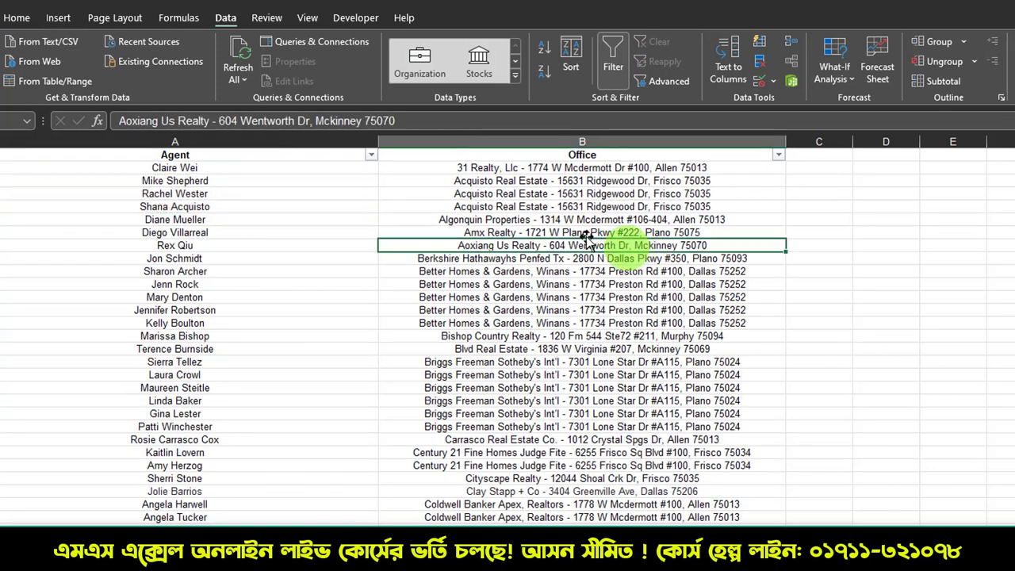
drag(8, 181, 8, 206)
right_click(24, 202)
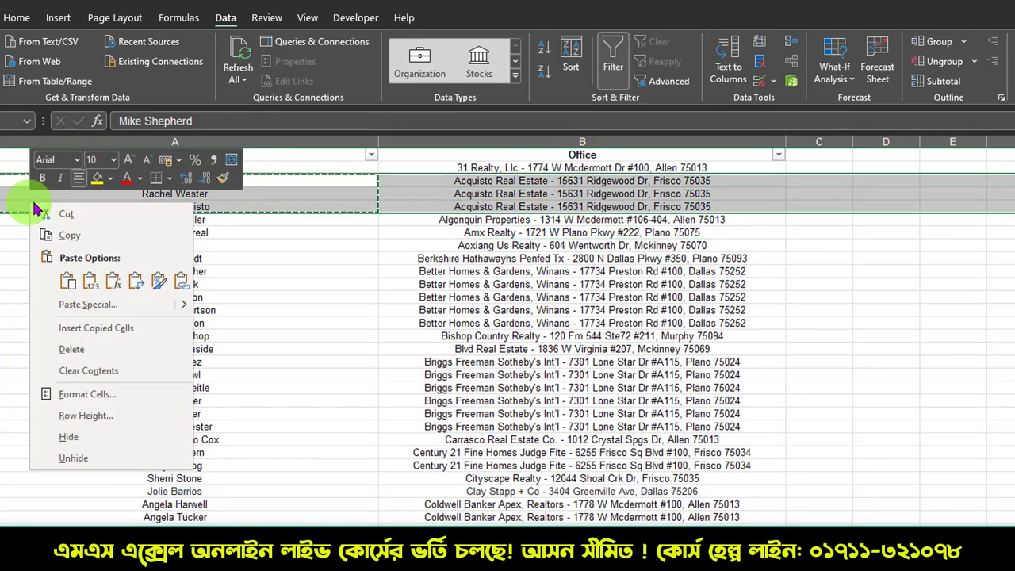
click(106, 348)
click(515, 224)
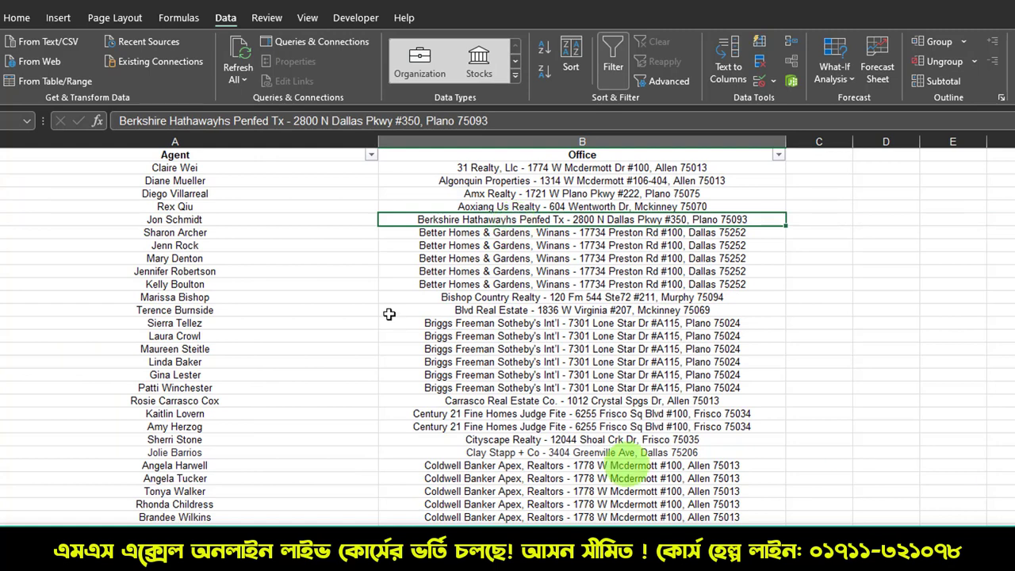
Step: Select the office name 'Better Homes & Gardens, Winans' inside cell B8
drag(488, 181, 493, 202)
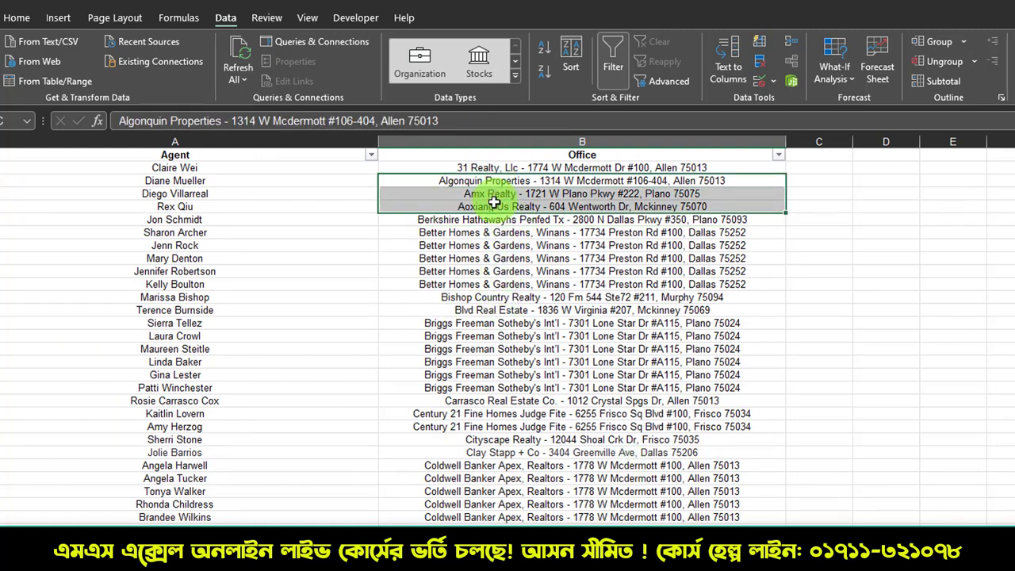
drag(456, 233, 468, 279)
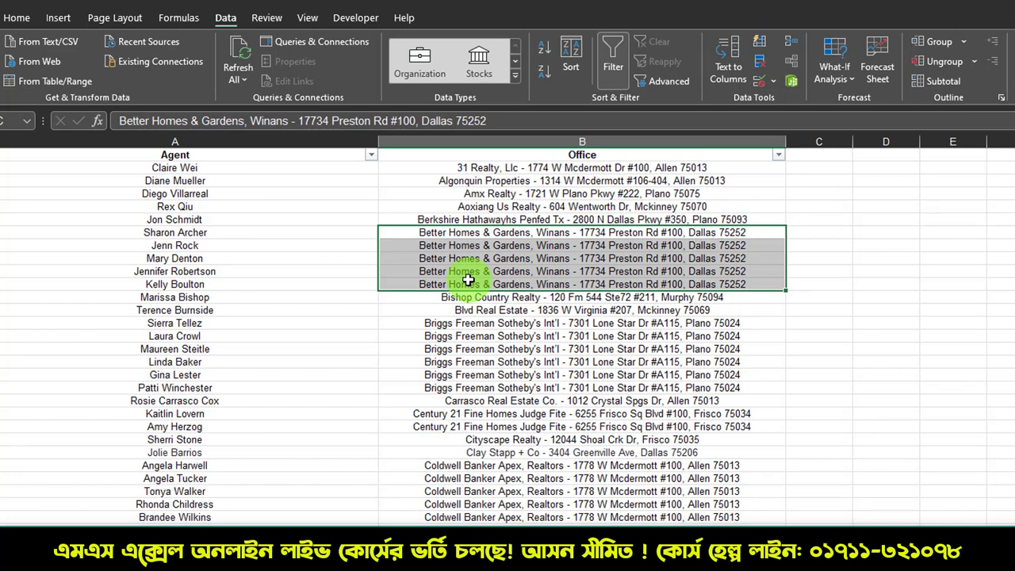
mouse_move(481, 183)
mouse_down()
mouse_move(467, 204)
mouse_move(464, 281)
mouse_up()
key(ctrl+Up)
double_click(529, 232)
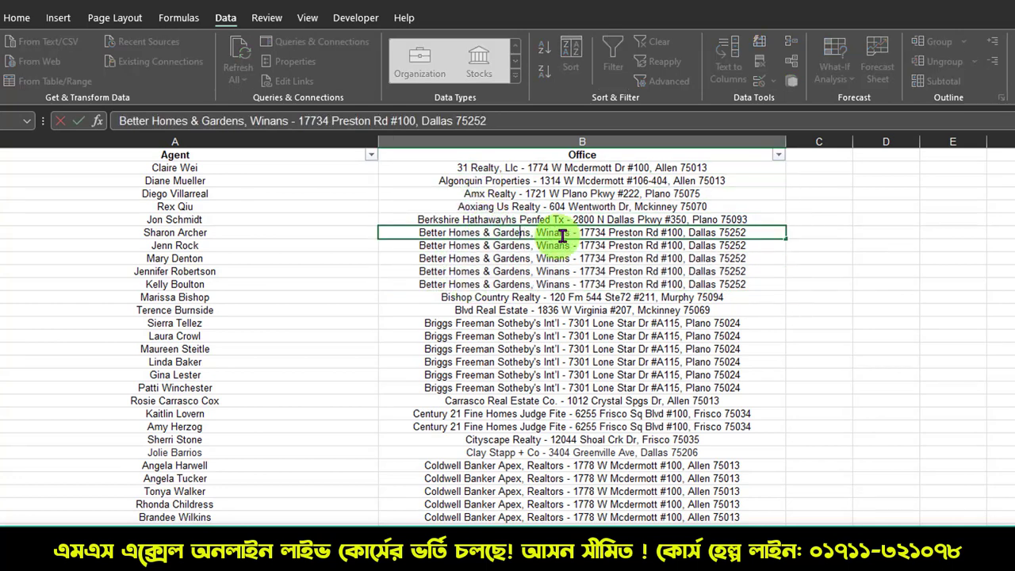
drag(535, 234, 422, 234)
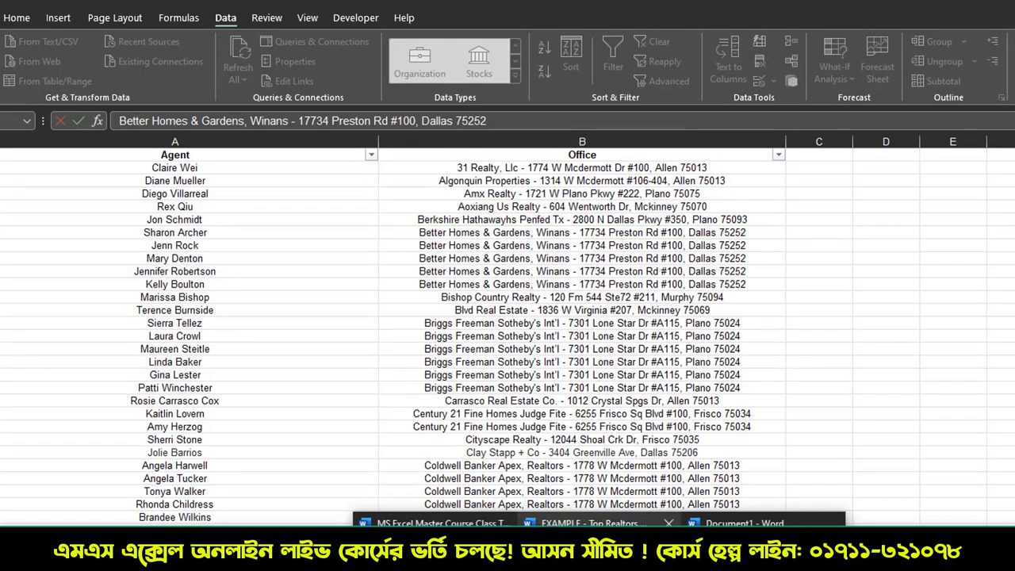
Step: Paste 'Better Homes & Gardens, Winans' into the Word document below the Acquisto names
click(586, 516)
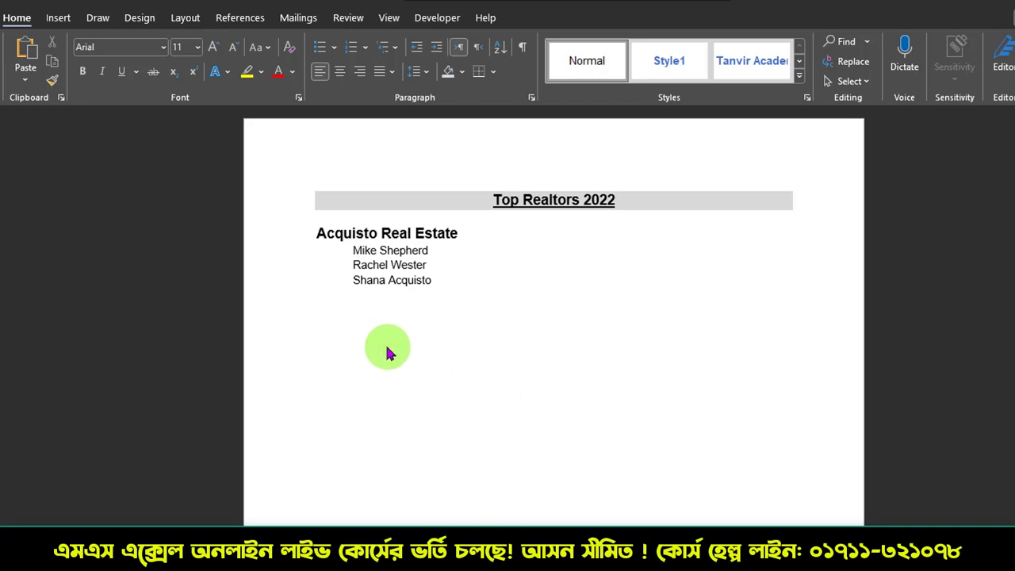
key(ctrl+v)
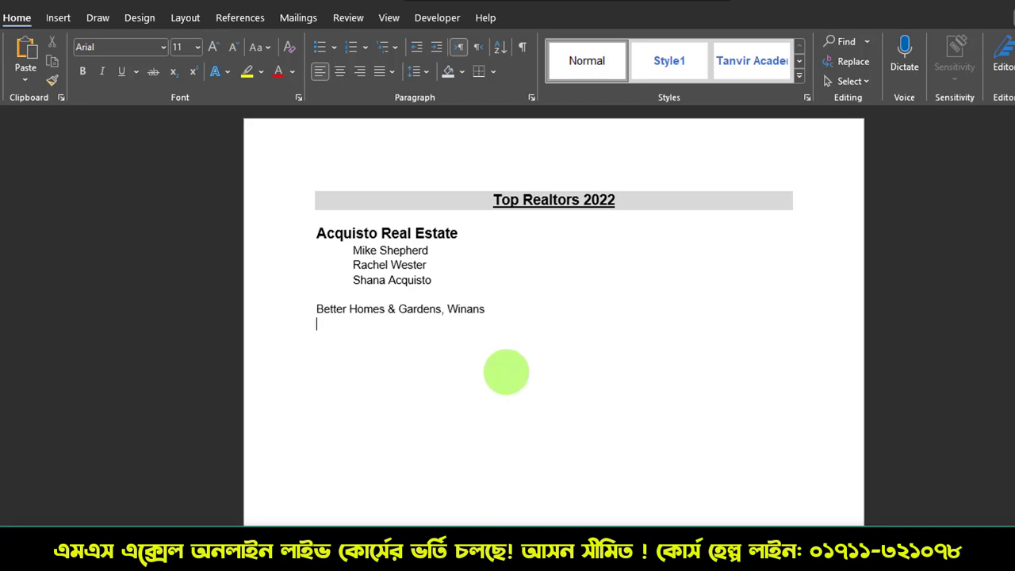
mouse_move(599, 555)
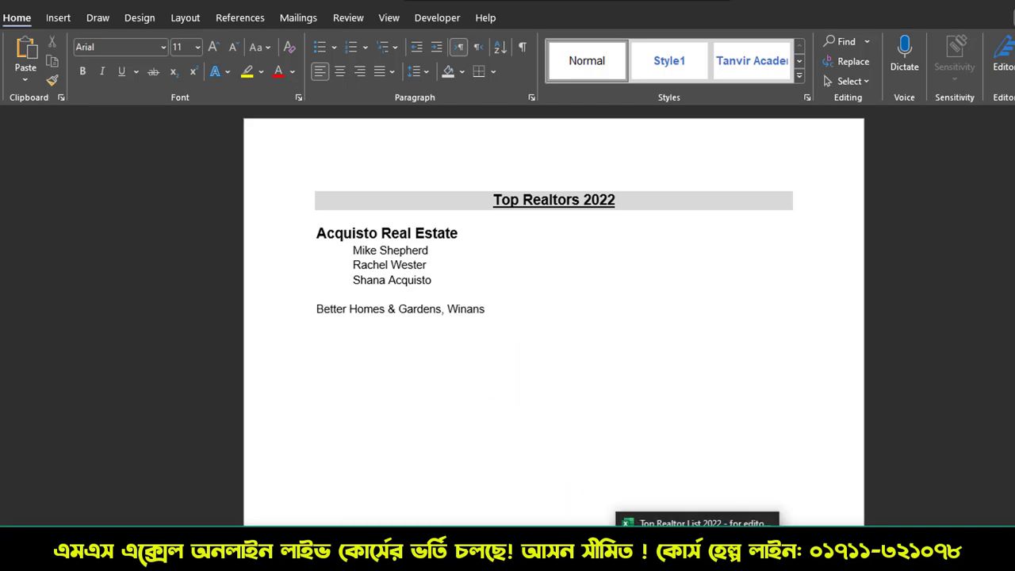
click(681, 520)
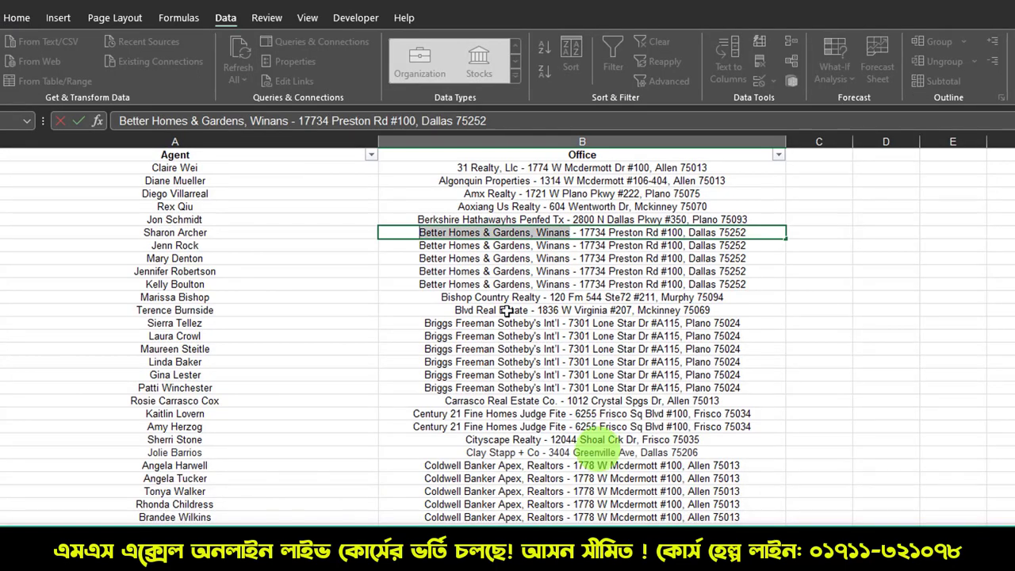
Step: Filter by the Better Homes & Gardens, Winans cell value and copy agent names A2:A6
right_click(517, 234)
mouse_move(611, 434)
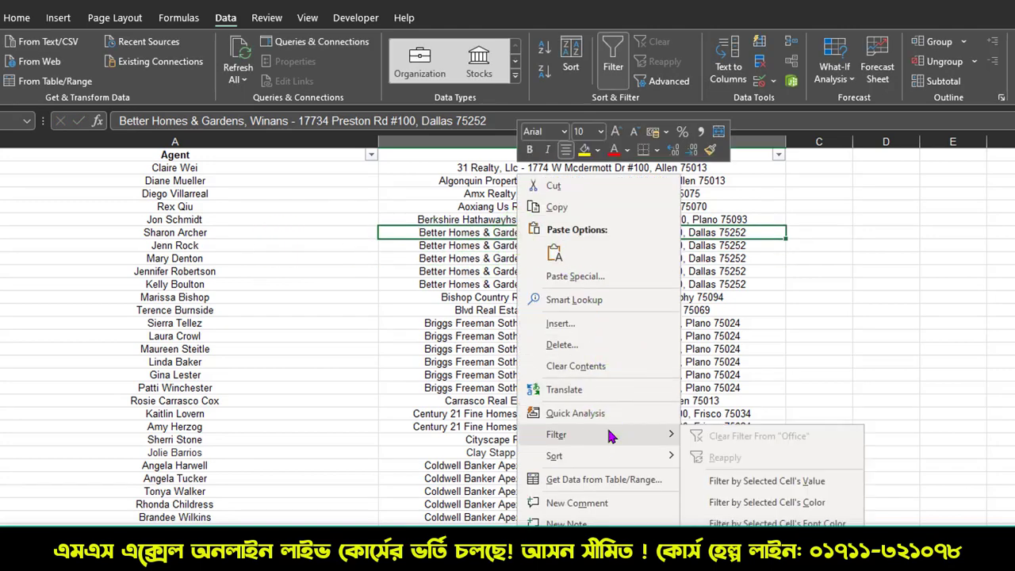
click(753, 484)
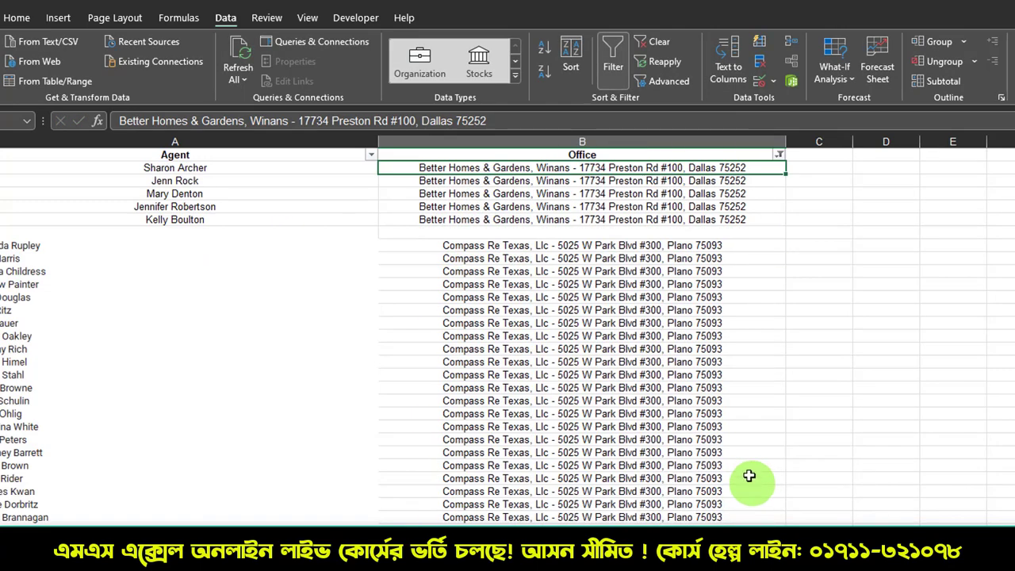
drag(317, 164, 319, 214)
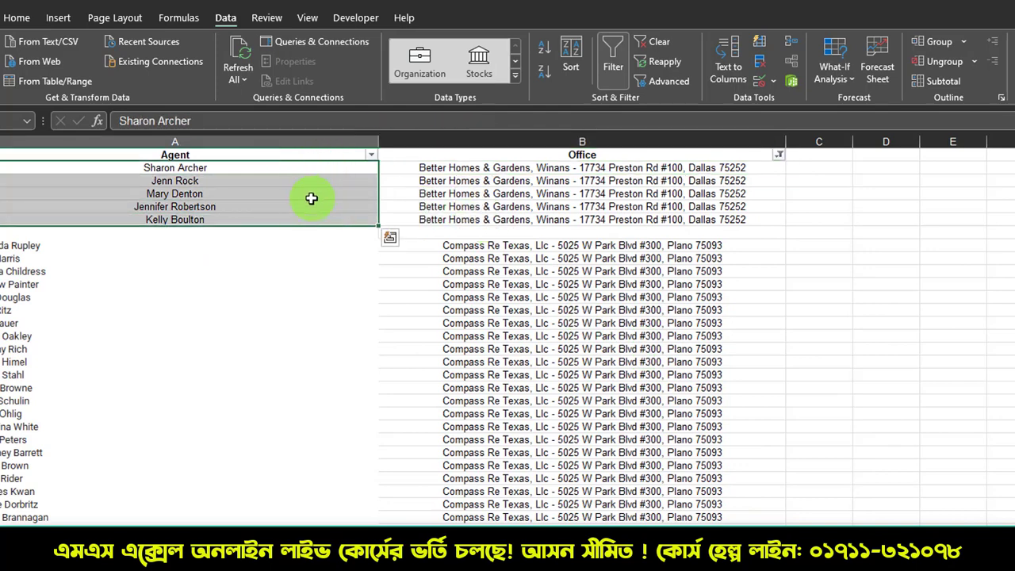
key(ctrl+c)
Step: Paste the five Better Homes agent names as plain text and indent them one tab
click(599, 559)
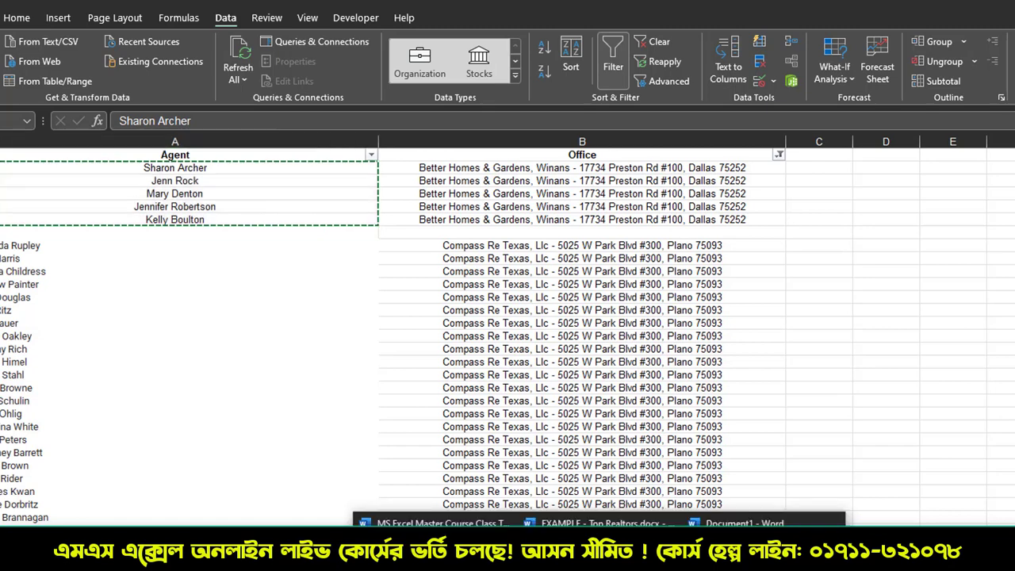
click(591, 522)
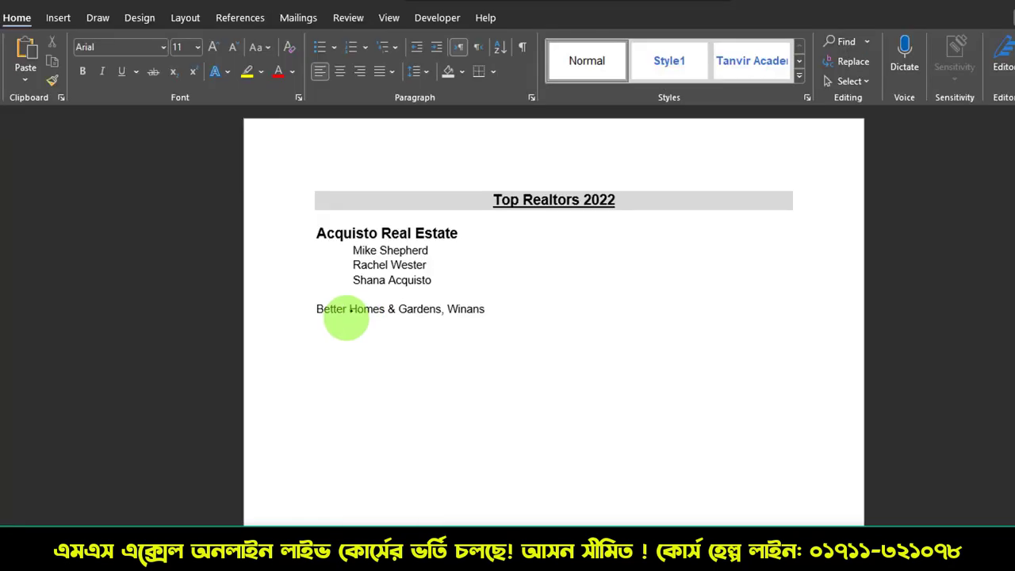
right_click(327, 322)
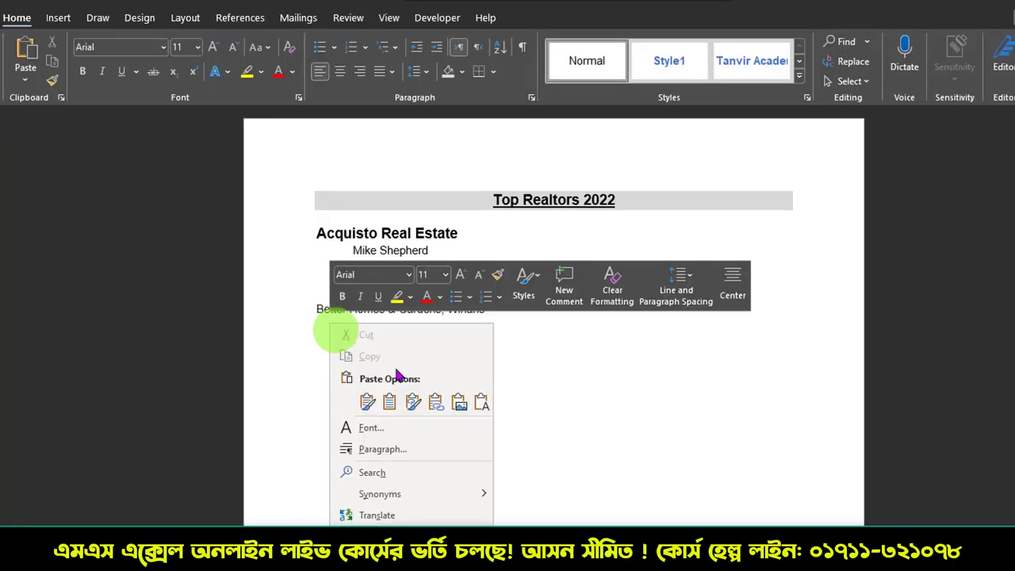
click(480, 405)
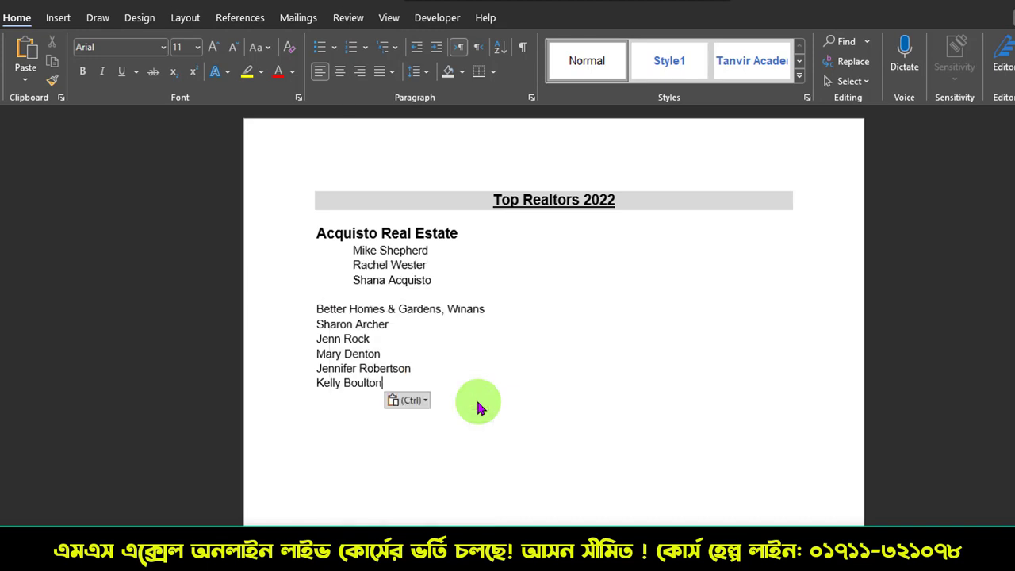
drag(383, 384, 306, 326)
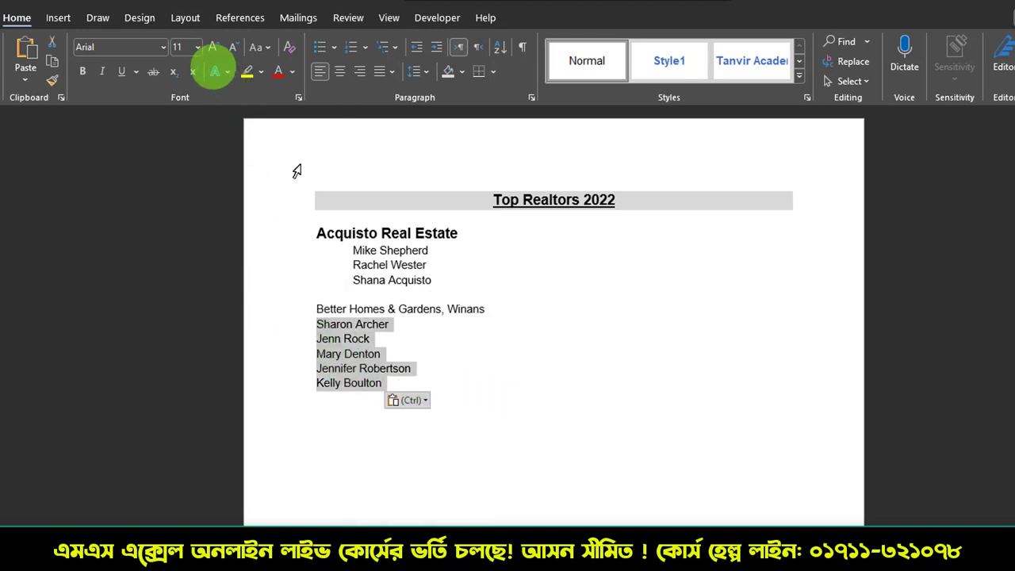
key(Tab)
Step: Format Painter the Acquisto heading onto 'Better Homes & Gardens, Winans', making it a bold 14 pt subhead
drag(499, 309, 331, 288)
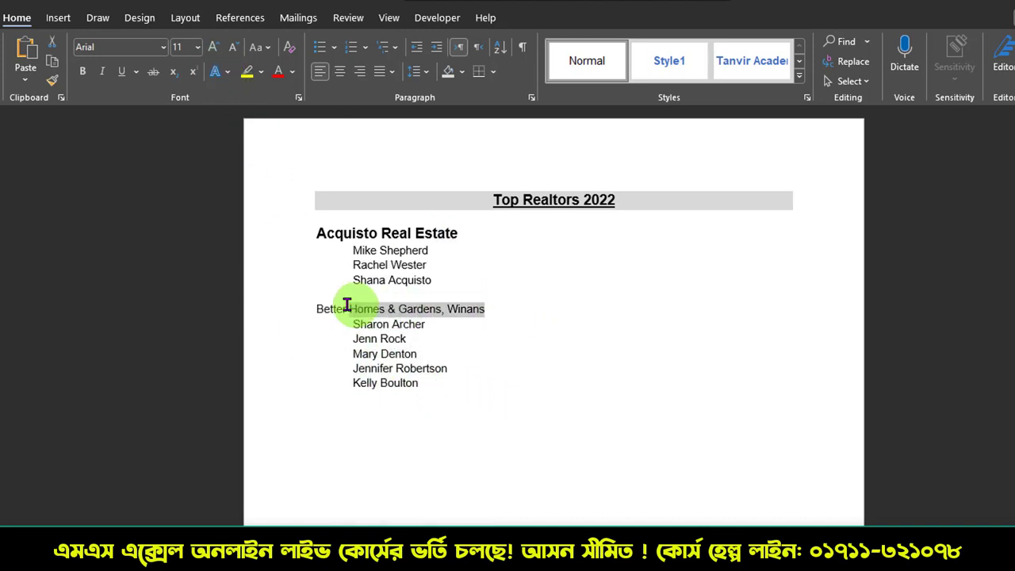
click(444, 315)
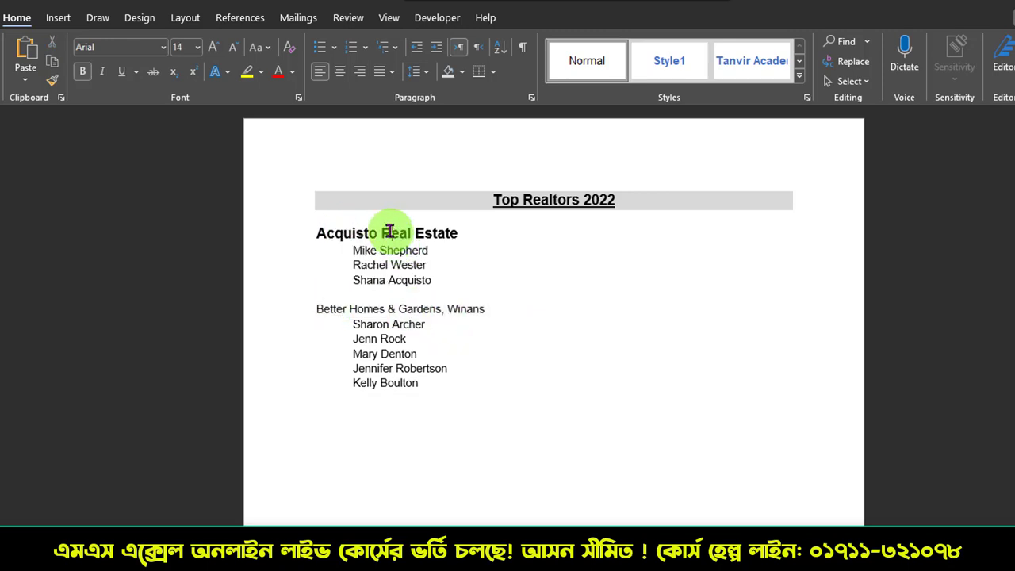
click(53, 80)
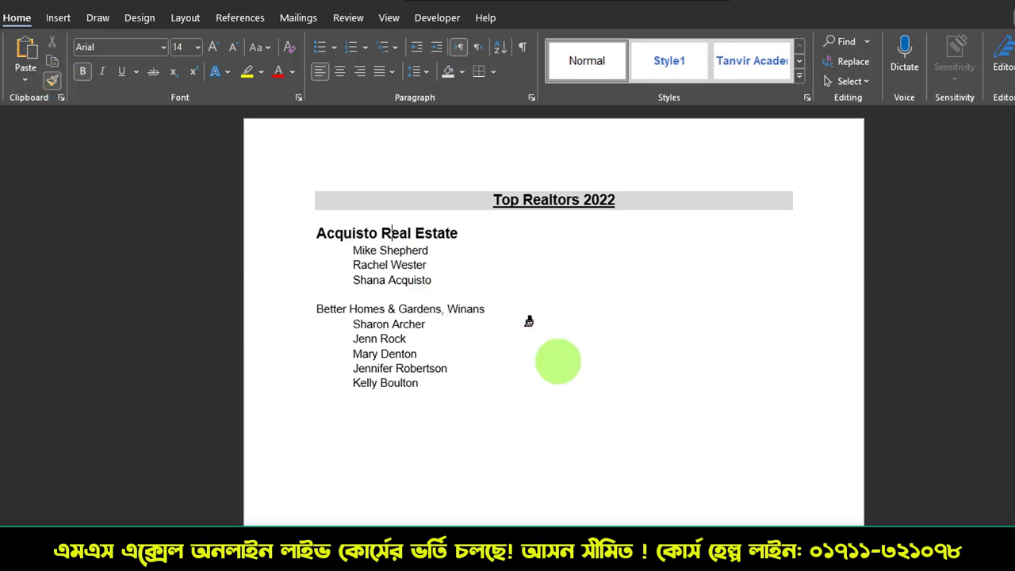
drag(492, 310, 325, 312)
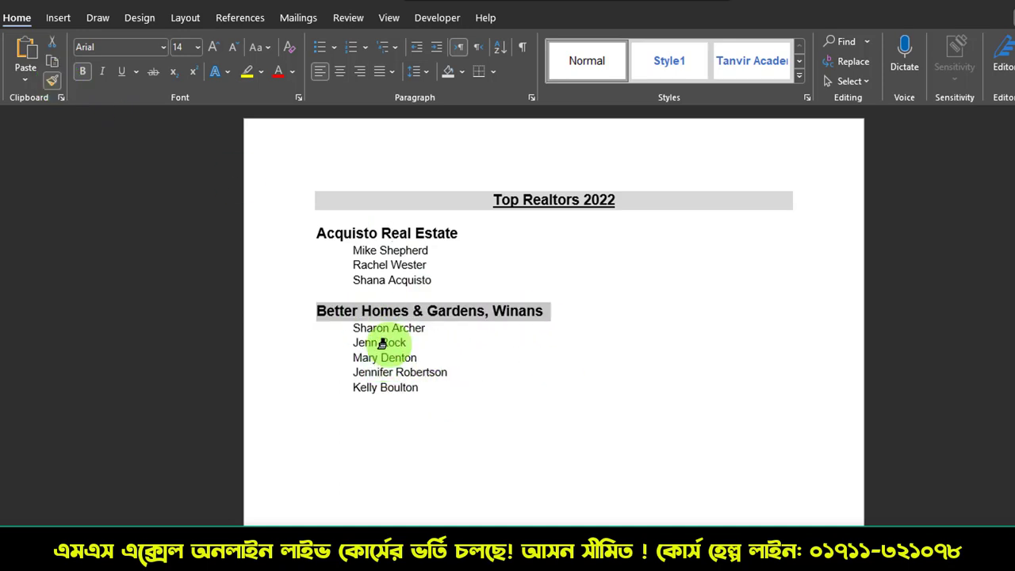
click(399, 344)
click(439, 394)
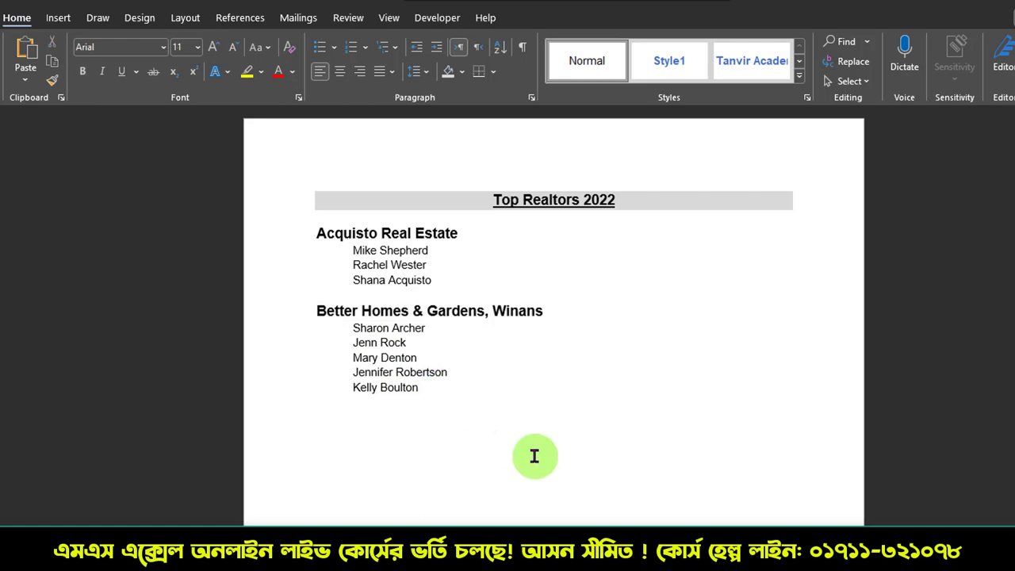
Step: Clear the Office filter to show all agent rows again
key(alt+Tab)
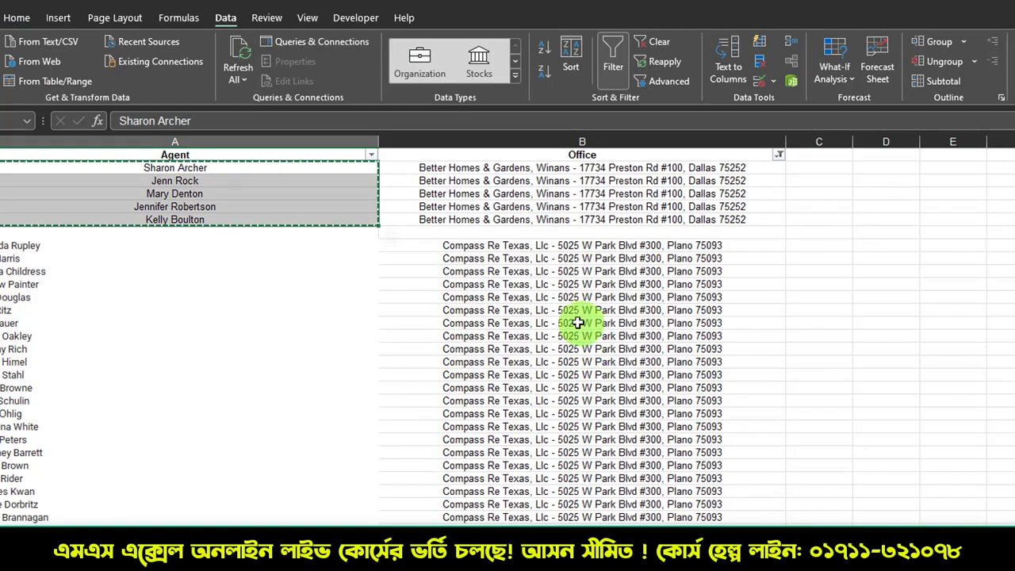
click(578, 317)
click(481, 230)
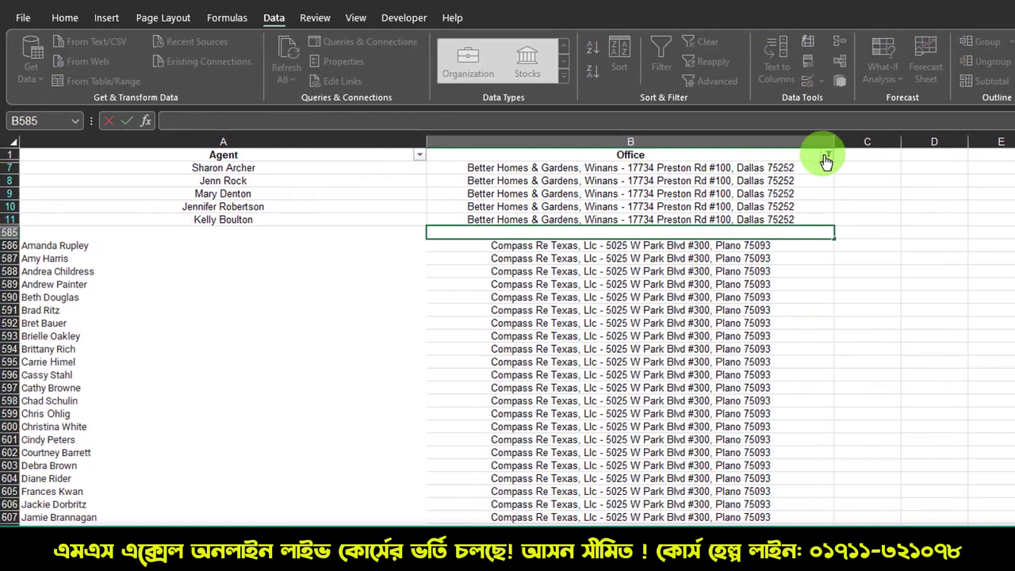
click(826, 154)
click(691, 261)
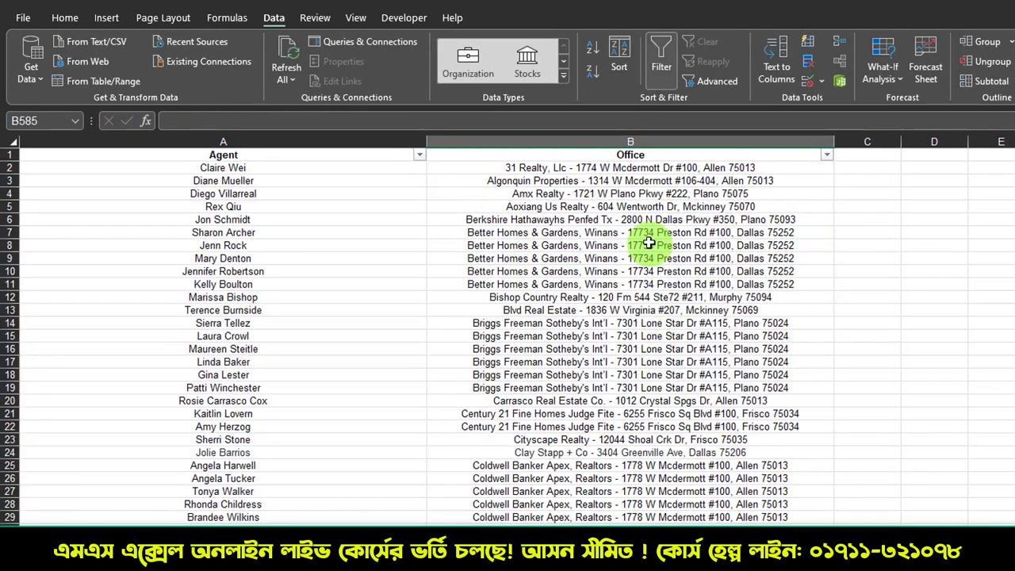
Step: Locate the first Compass Re Texas, Llc entry at cell B586 in the Office column
click(669, 167)
key(ctrl+shift+Down)
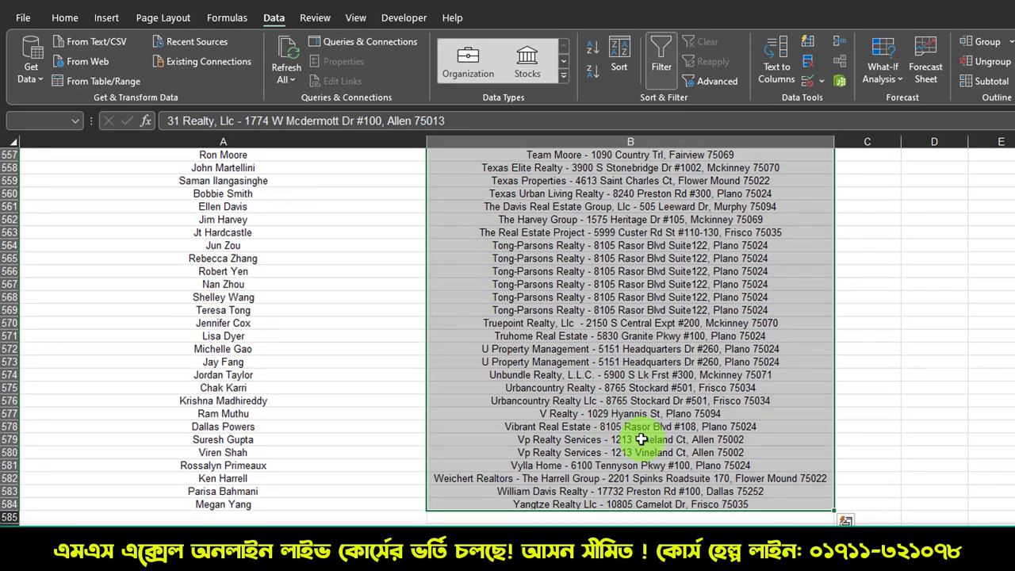
key(ctrl+shift+Down)
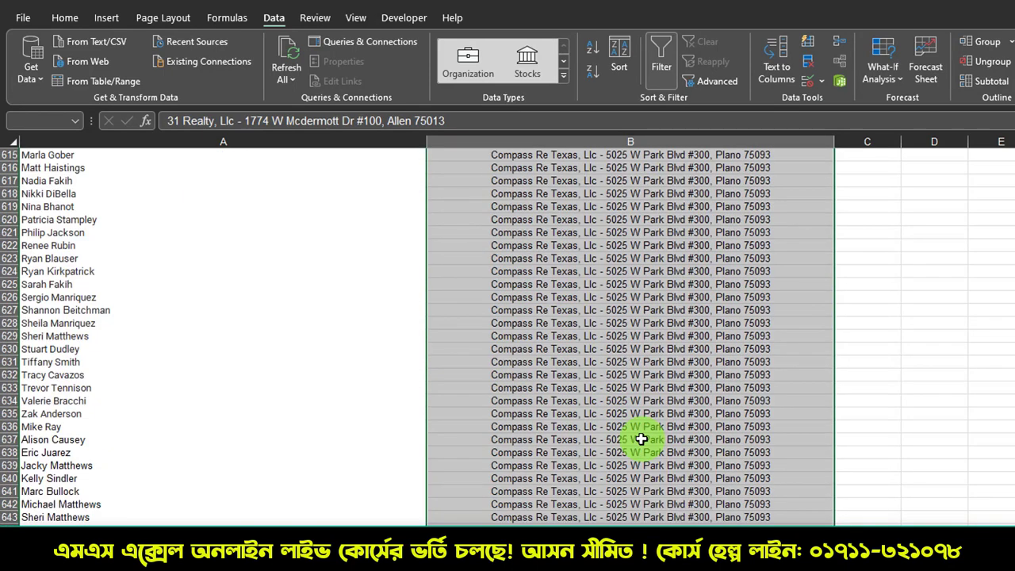
key(ctrl+shift+Down)
key(ctrl+shift+Up)
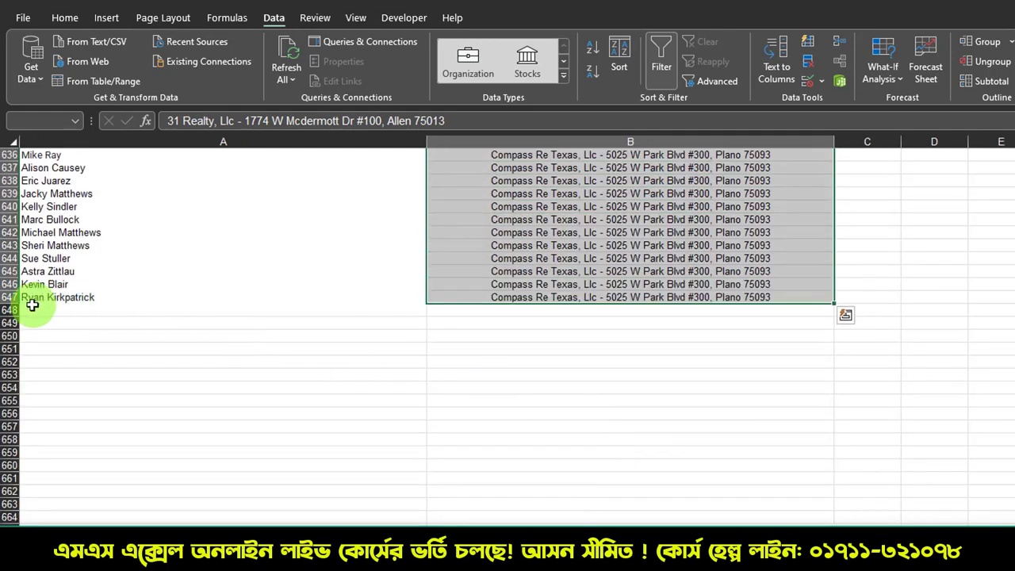
scroll(519, 406, up, 3)
scroll(518, 406, up, 2)
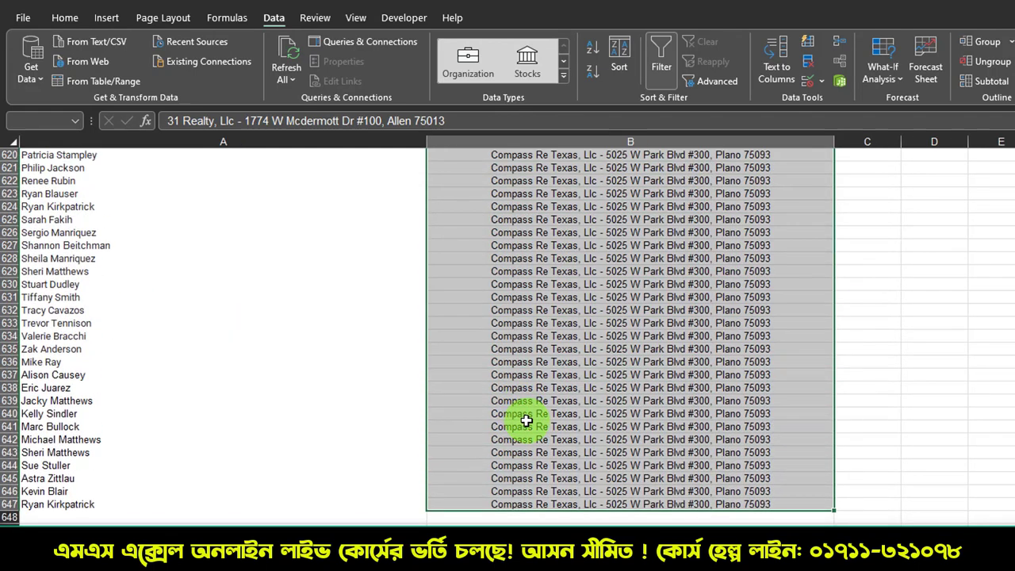
scroll(525, 419, up, 1)
scroll(525, 419, up, 2)
click(526, 309)
scroll(593, 355, up, 1)
scroll(594, 354, up, 2)
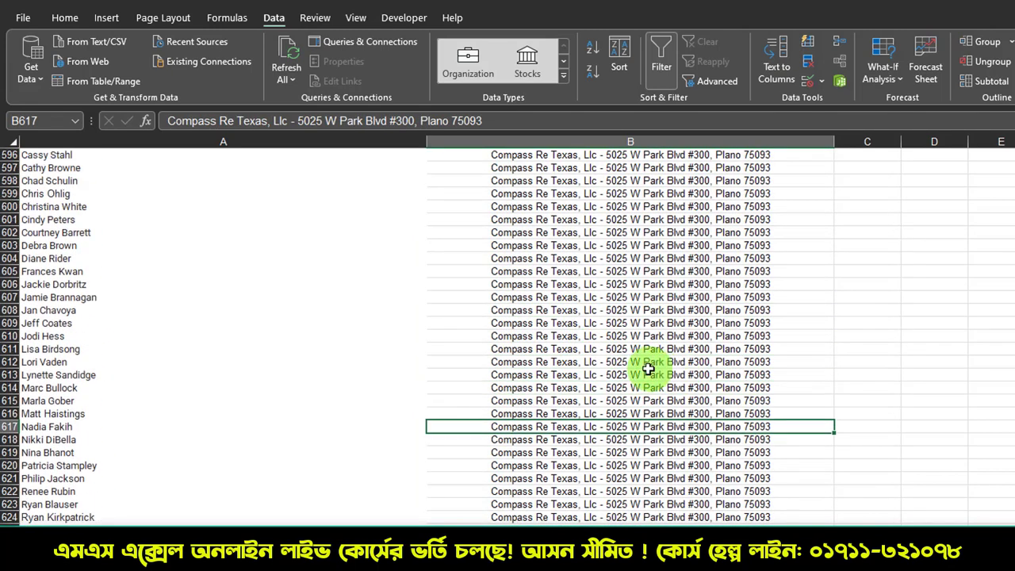
scroll(584, 364, up, 3)
scroll(571, 301, up, 2)
click(552, 231)
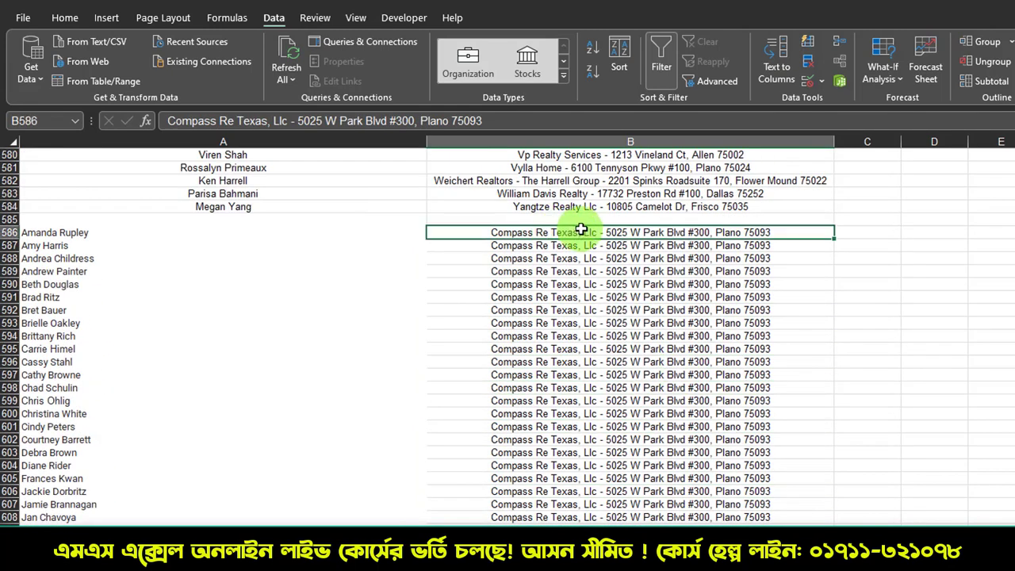
Step: Filter the Office column to Compass Re Texas, Llc by cell B586's value
right_click(572, 231)
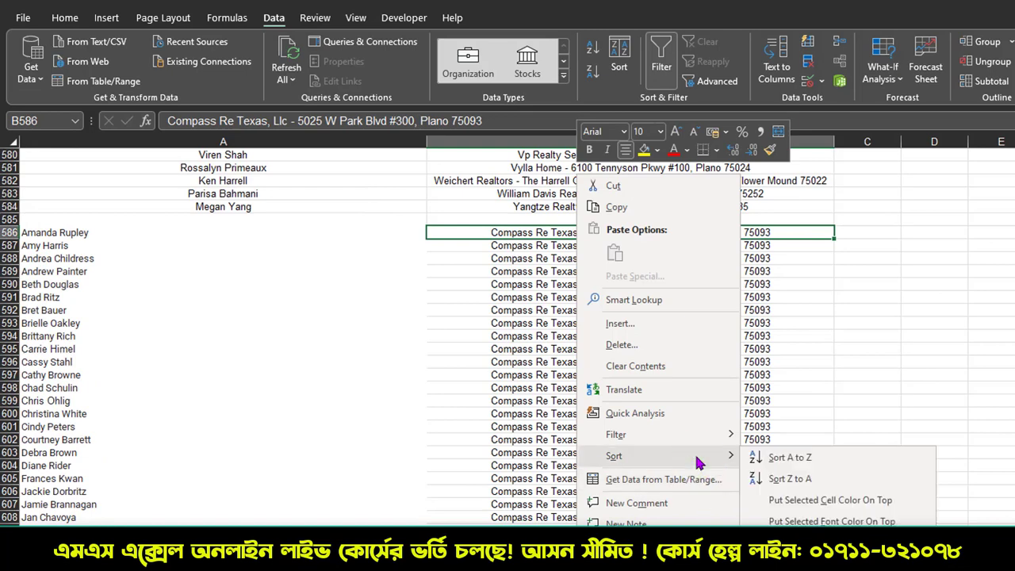
mouse_move(702, 434)
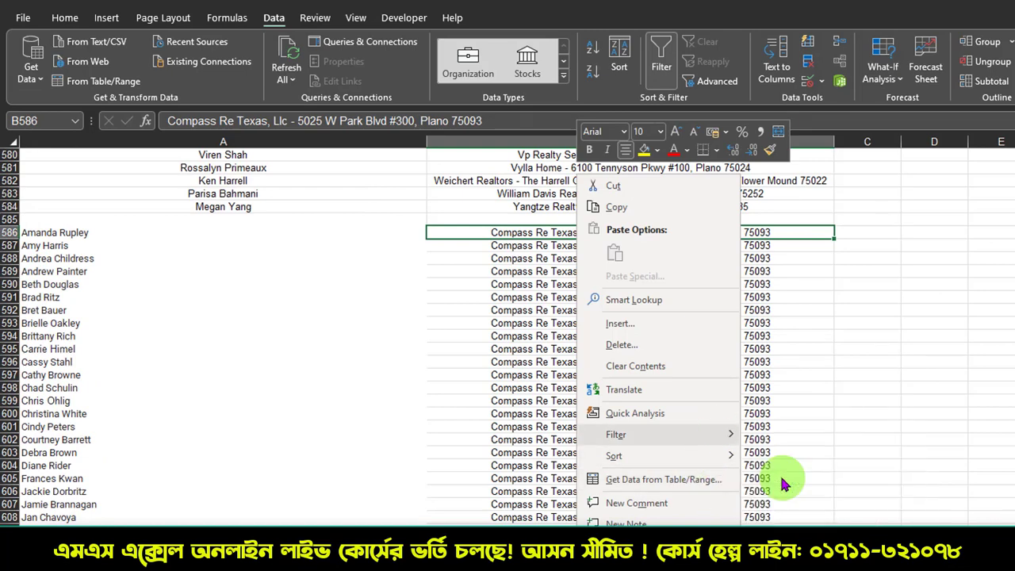
click(782, 480)
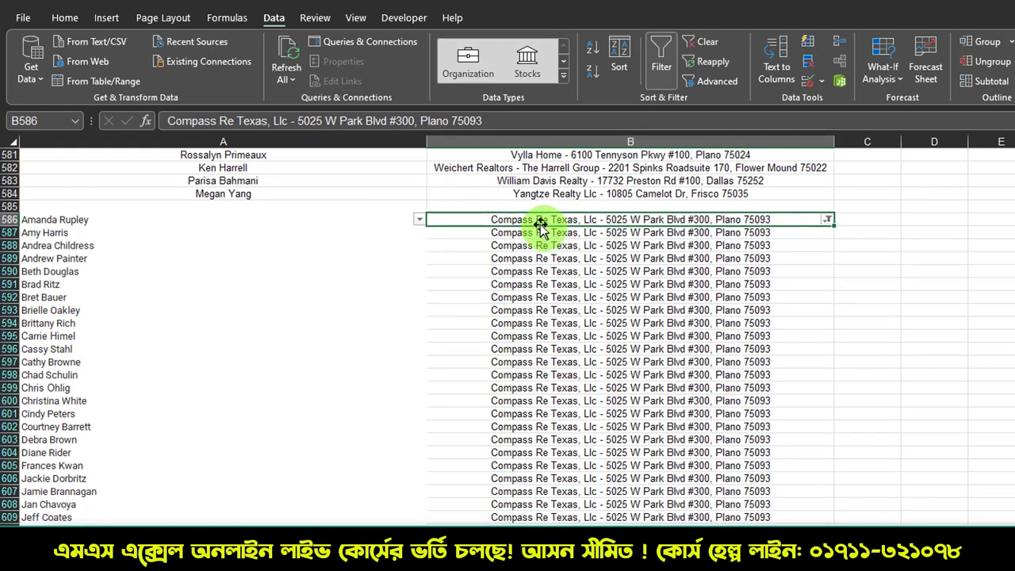
key(ctrl+Down)
scroll(568, 328, up, 3)
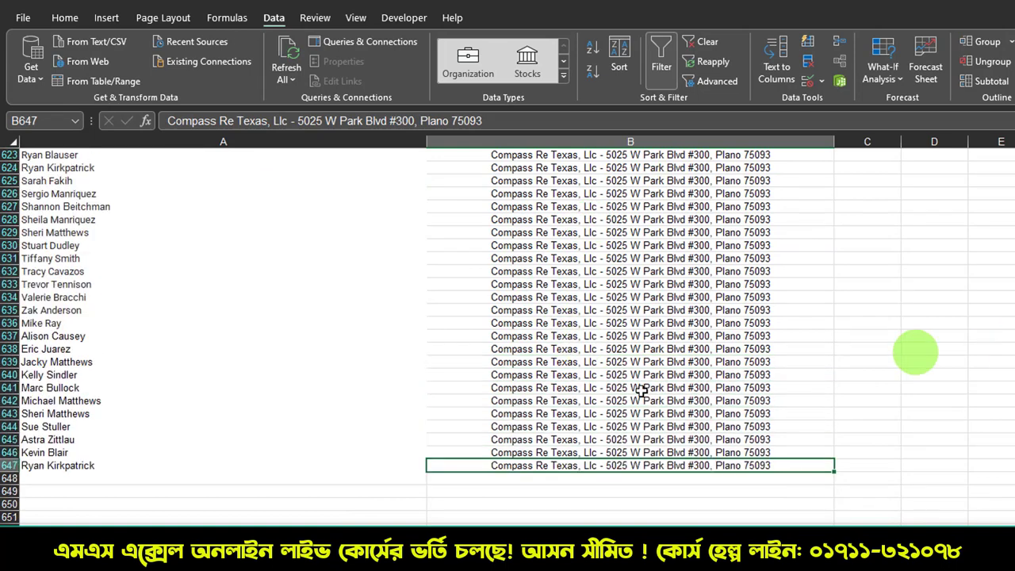
key(ctrl+Up)
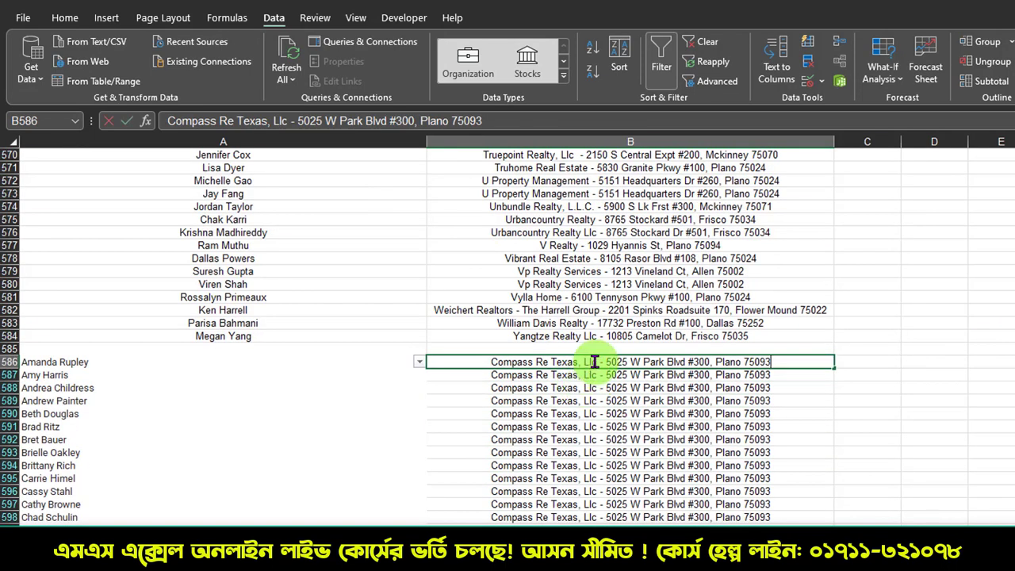
Step: Copy the office name 'Compass Re Texas, Llc' from cell B586
double_click(593, 361)
drag(597, 361, 490, 361)
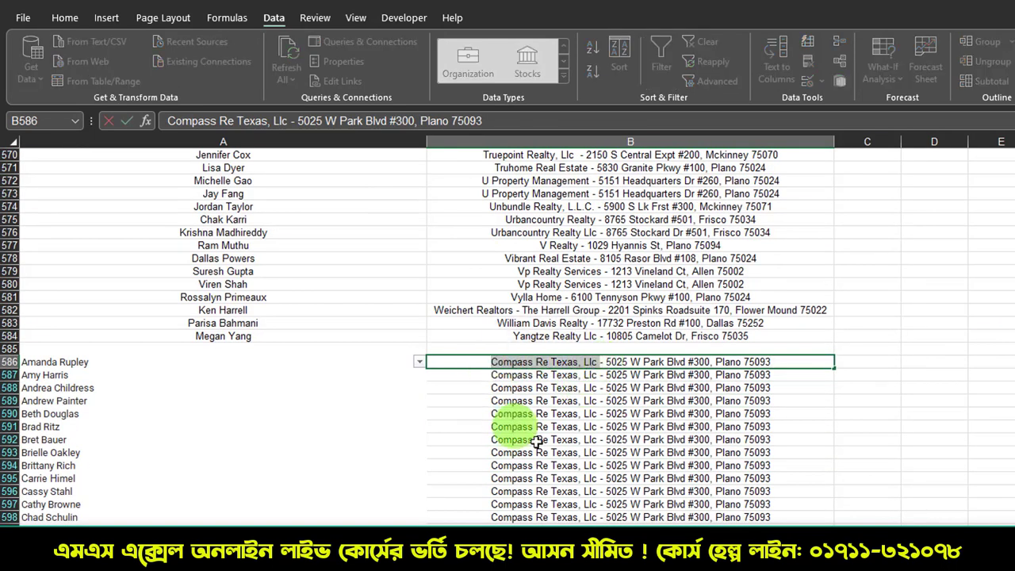
key(ctrl+c)
Step: Copy the Compass agent names and paste them as plain text below 'Compass Re Texas, Llc'
click(793, 520)
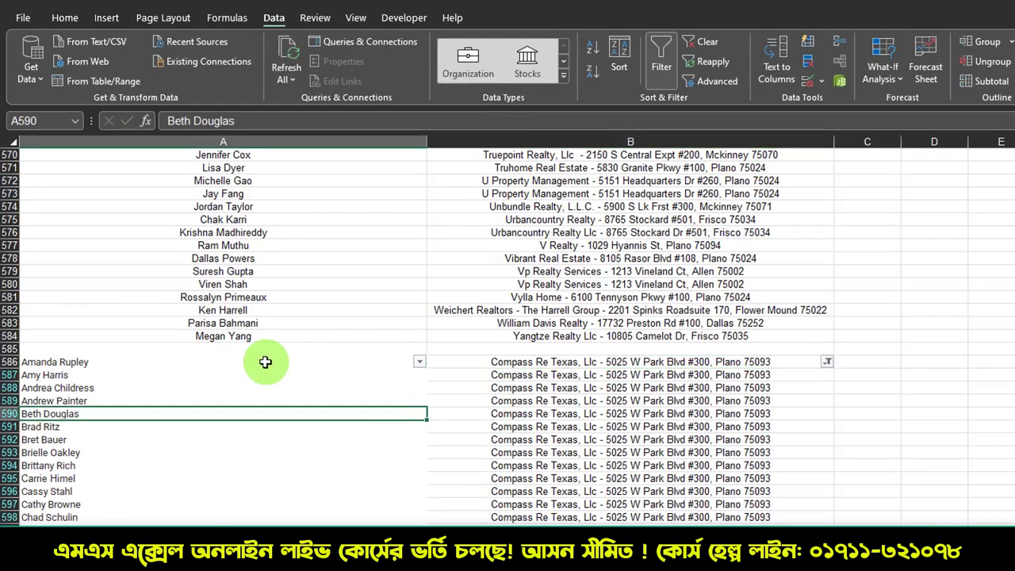
click(263, 365)
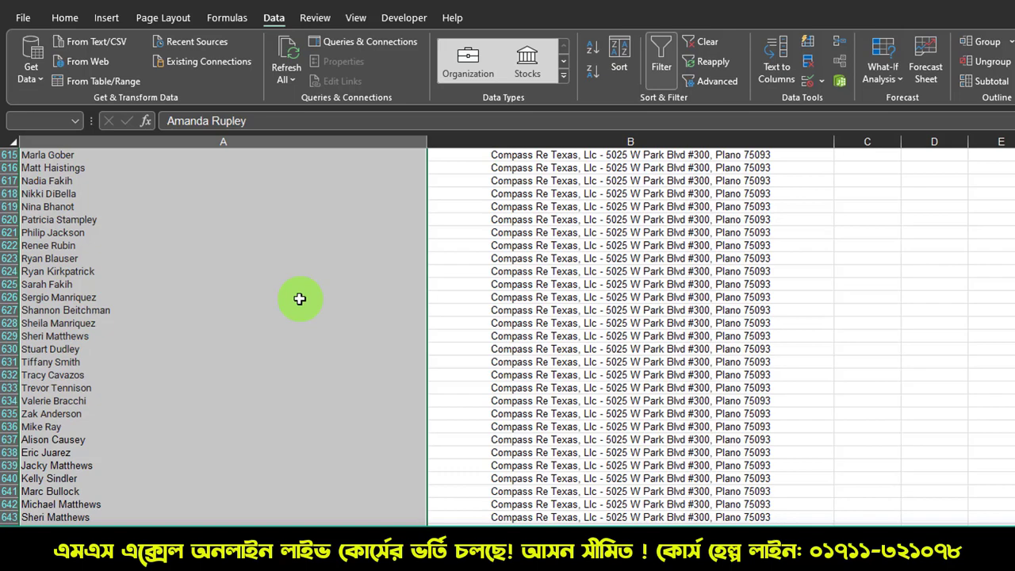
key(ctrl+c)
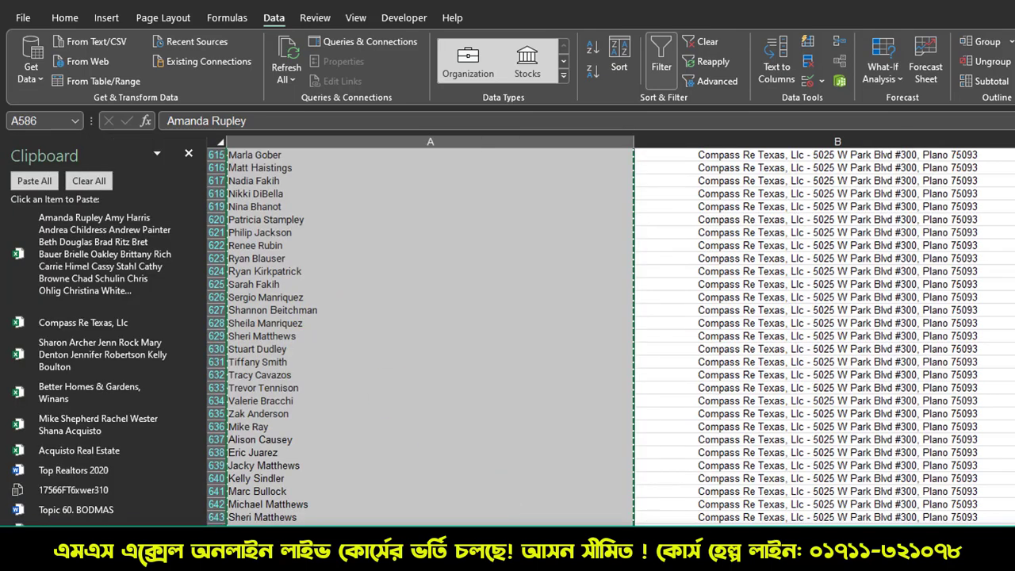
click(713, 519)
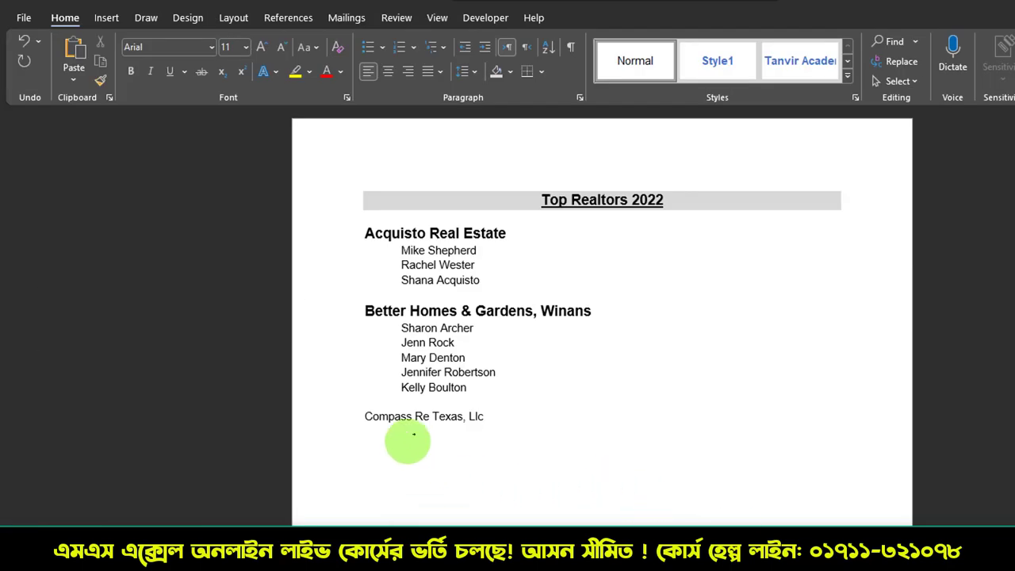
click(508, 416)
key(Return)
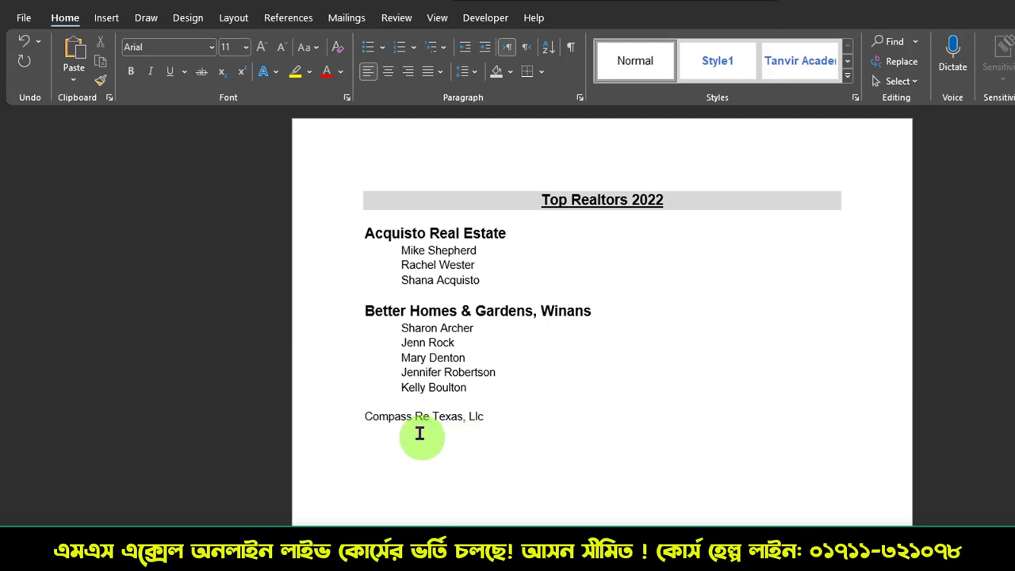
right_click(420, 432)
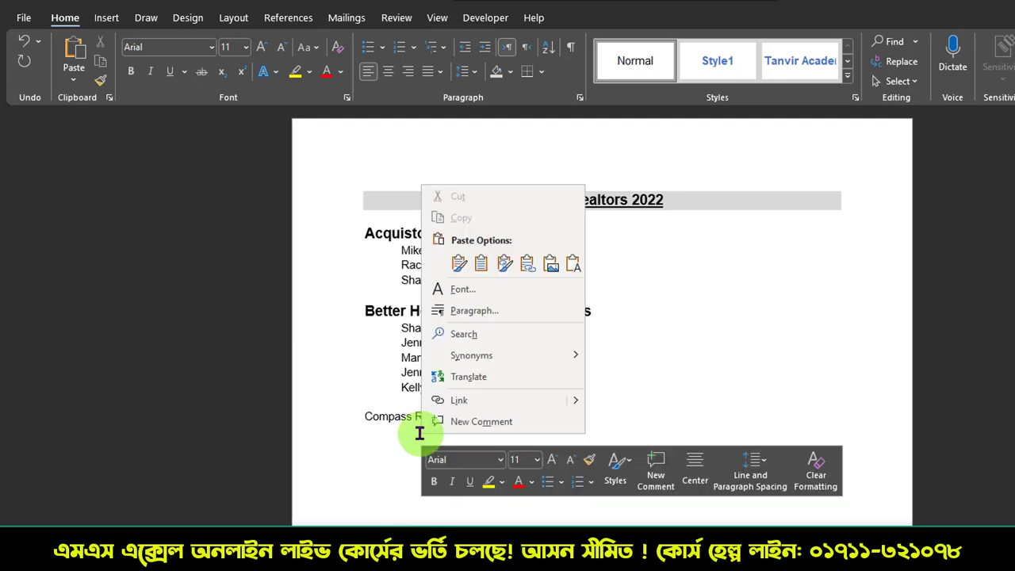
click(574, 269)
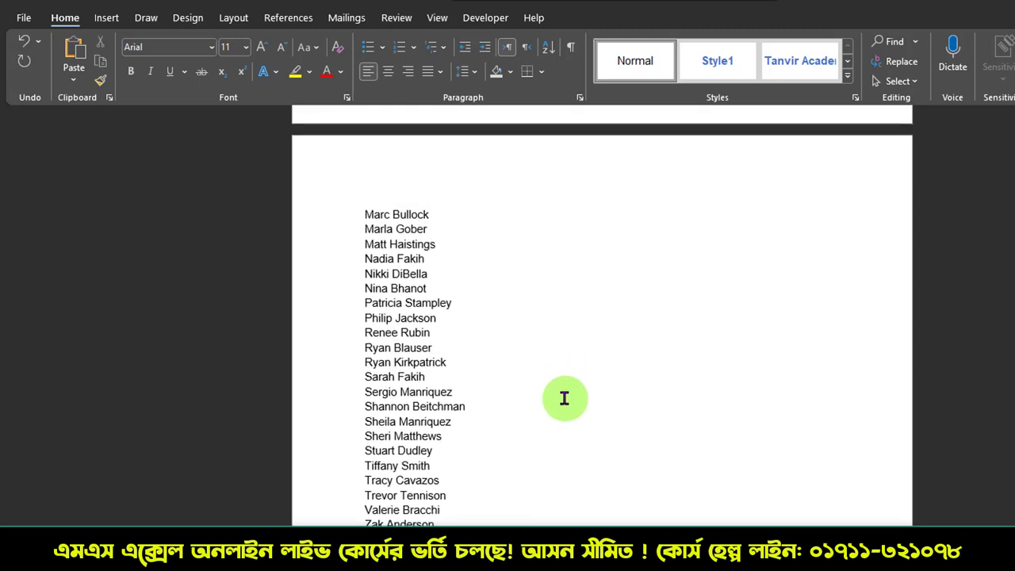
Step: Format Painter the Better Homes subhead onto Compass Re Texas, Llc and indent its agents
scroll(564, 398, up, 3)
scroll(565, 398, up, 2)
scroll(564, 400, up, 3)
scroll(562, 404, up, 3)
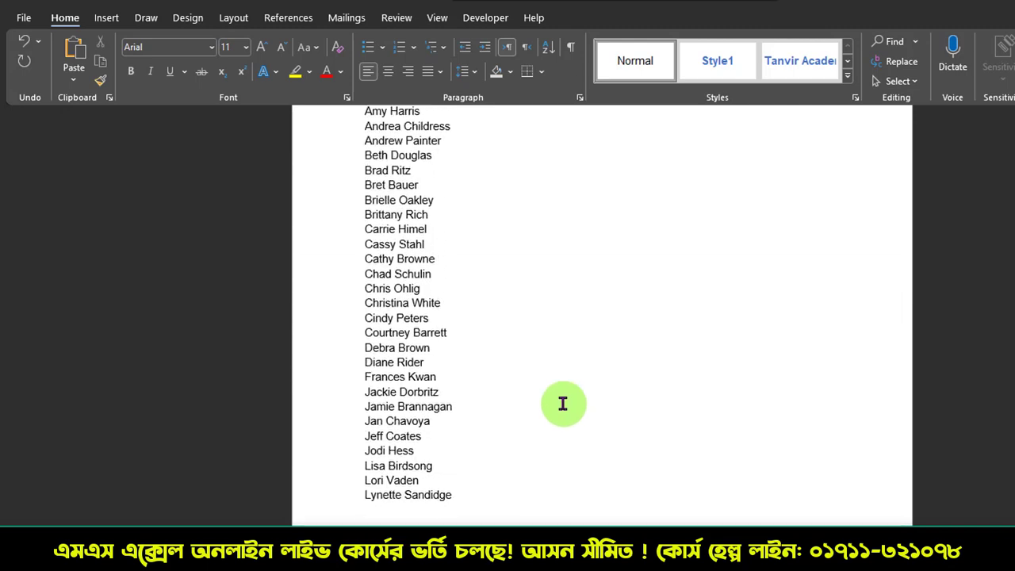
scroll(563, 403, up, 3)
scroll(563, 403, up, 2)
scroll(563, 403, up, 1)
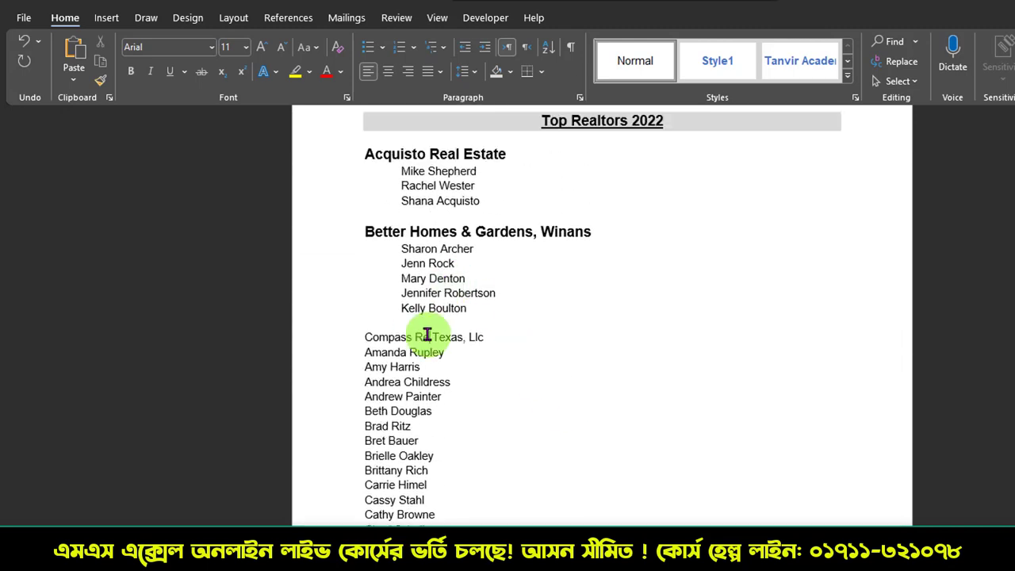
click(392, 231)
click(100, 80)
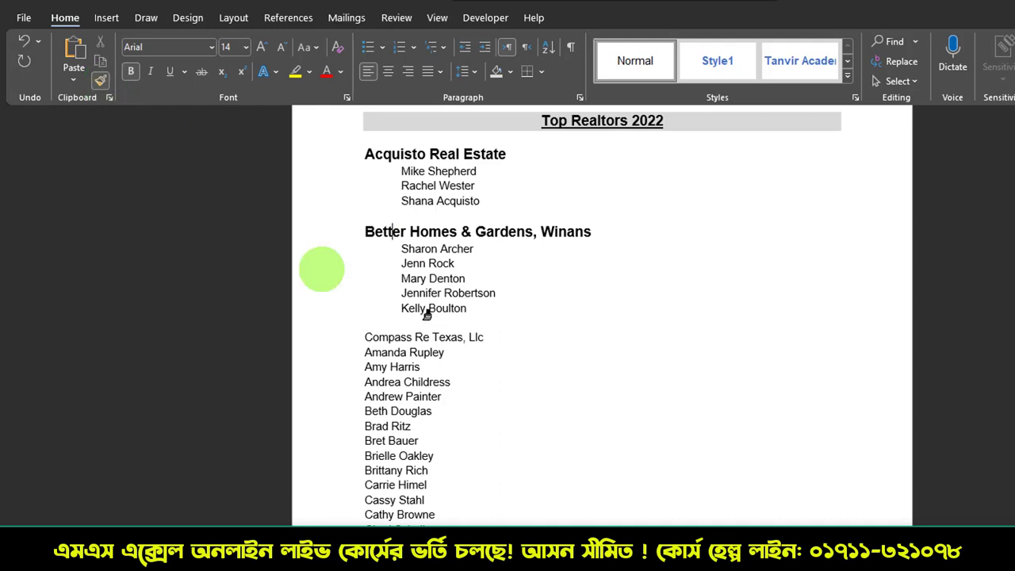
drag(512, 339, 360, 340)
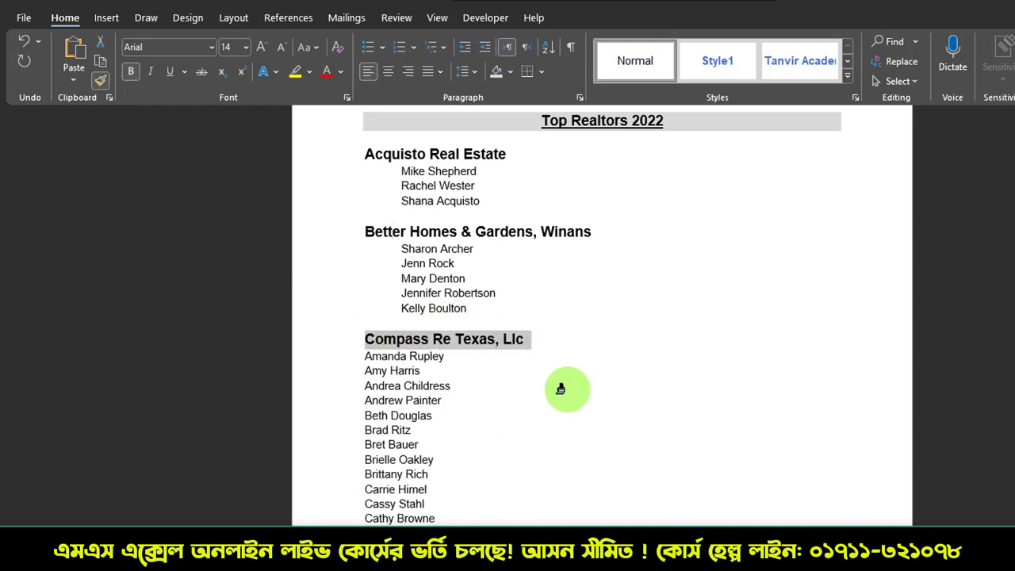
click(430, 369)
scroll(672, 418, up, 1)
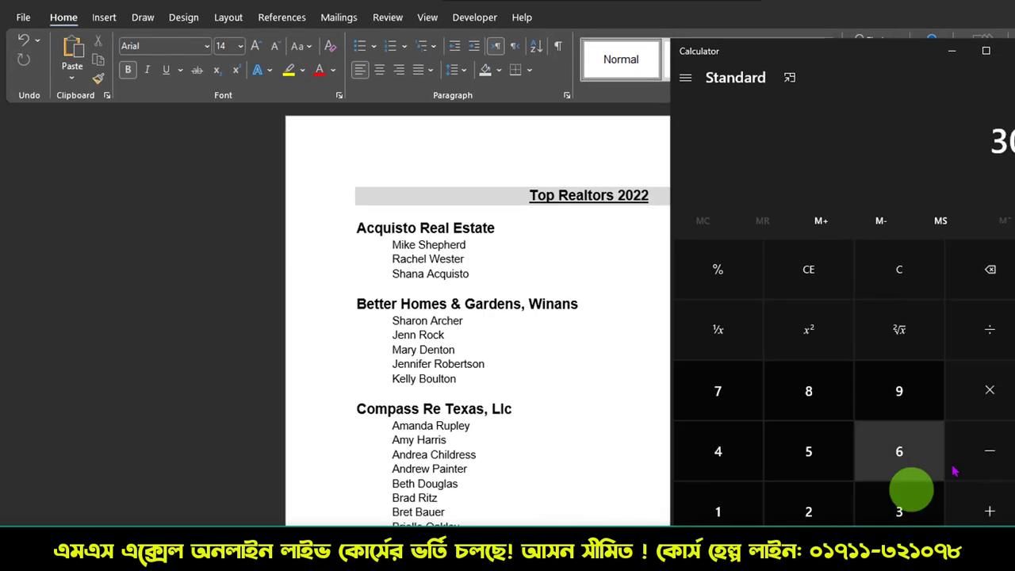
click(904, 435)
click(773, 487)
click(775, 519)
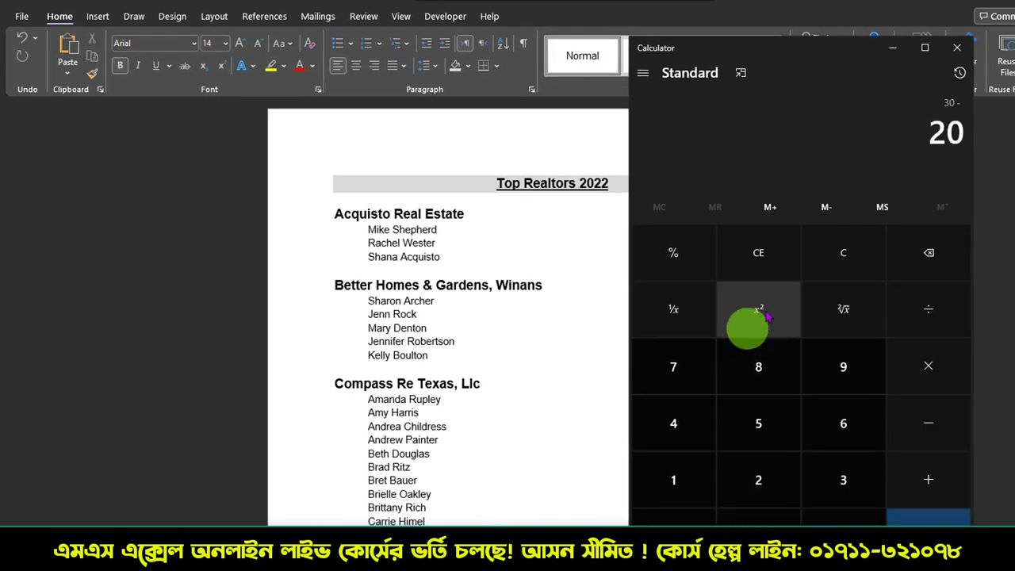
click(683, 251)
click(935, 523)
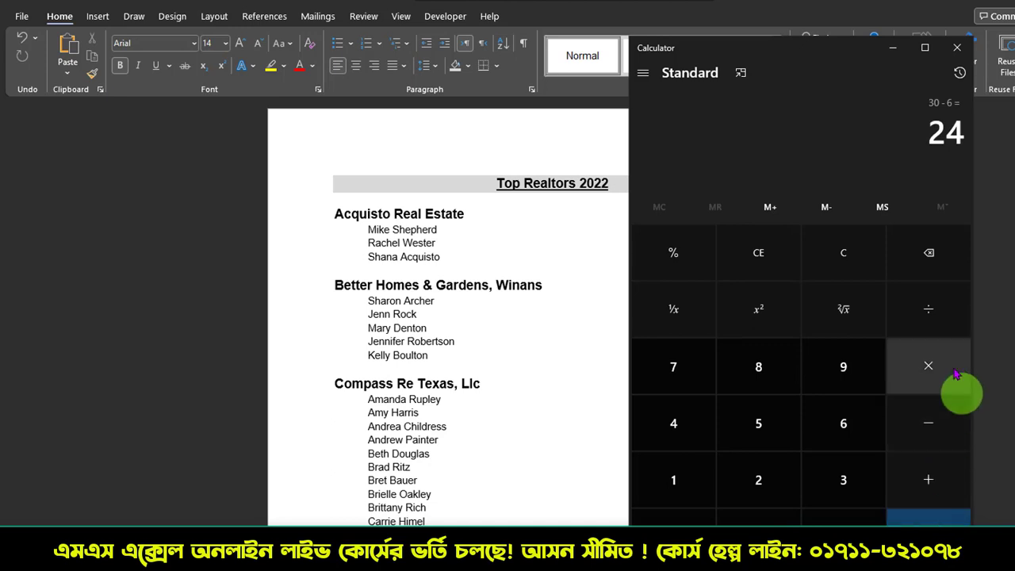
click(936, 373)
click(769, 368)
click(689, 426)
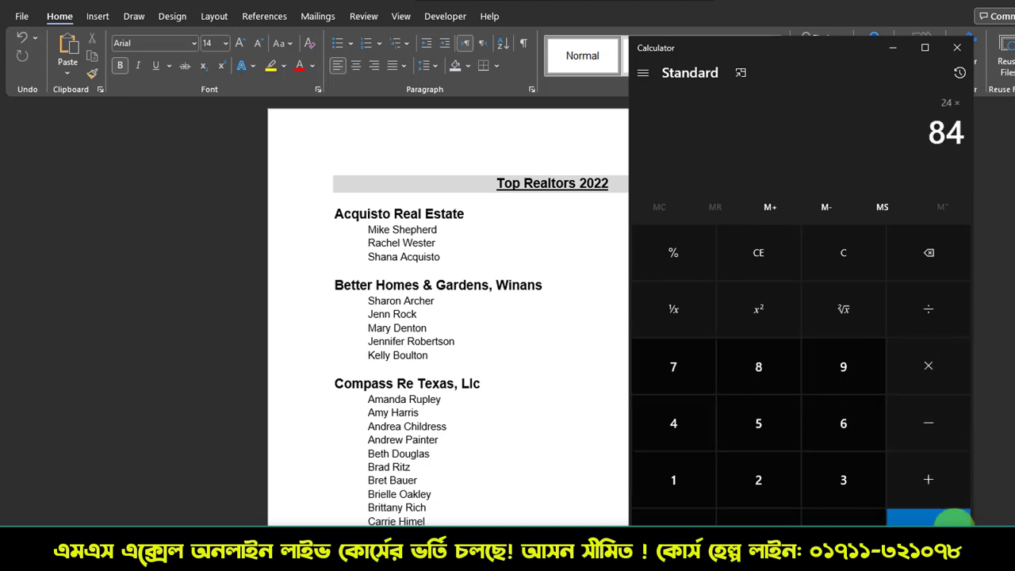
click(927, 522)
click(955, 49)
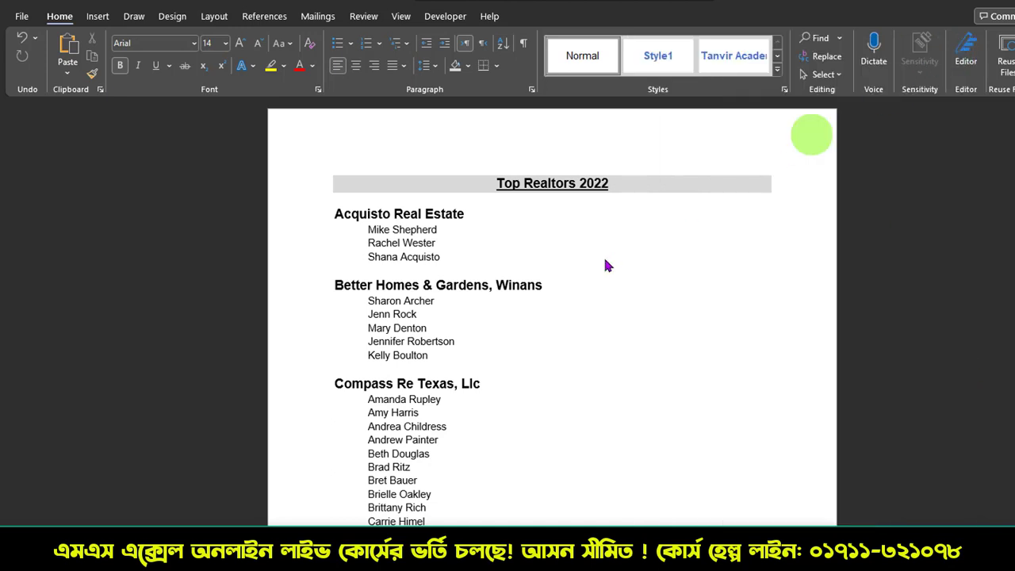
click(623, 314)
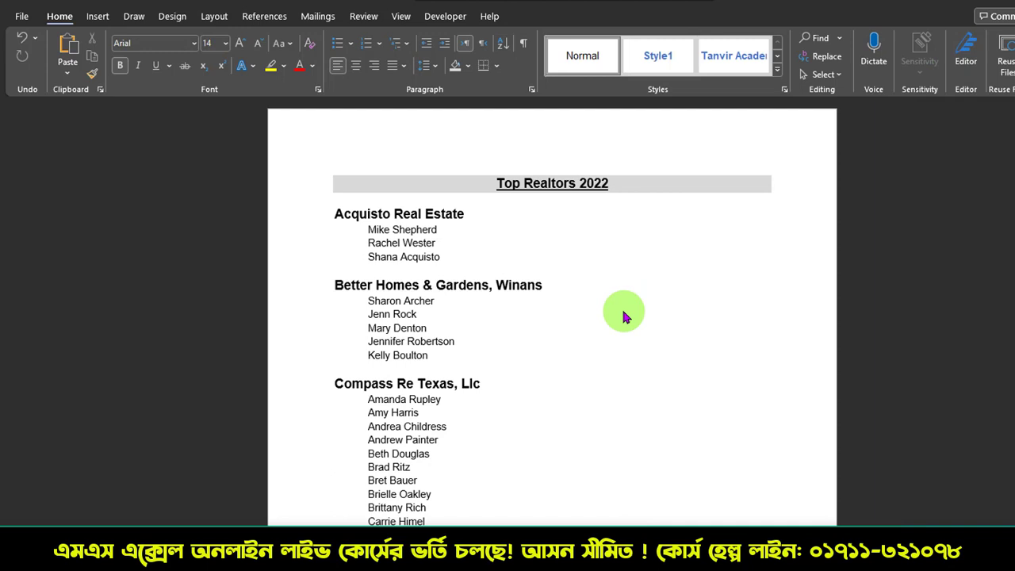